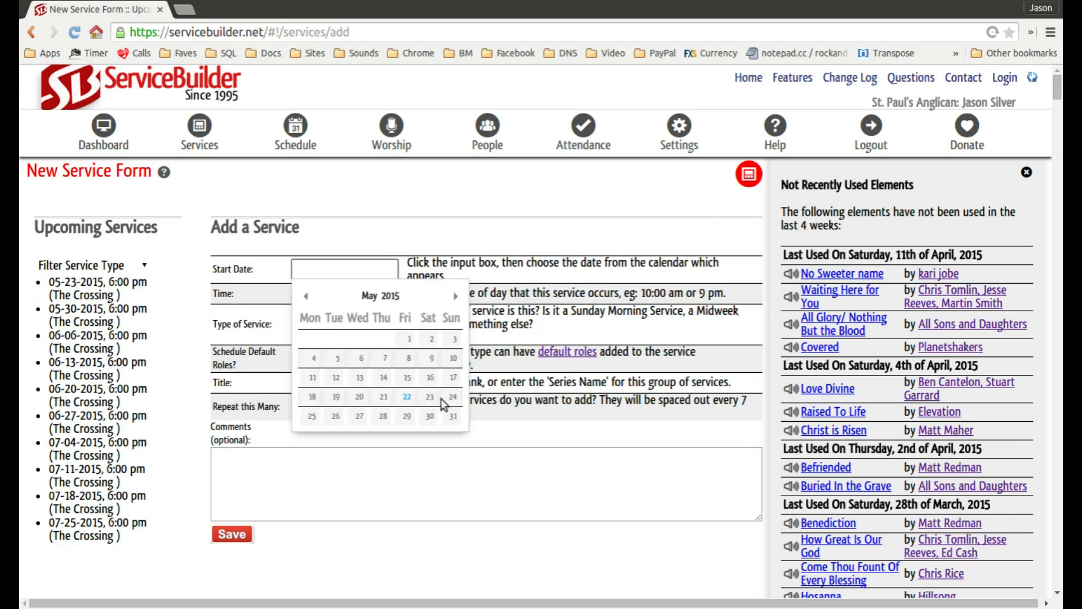
Add a Sunday 10:00 Service on Sun May 24 2015 at 4:00 p.m. with default roles scheduled, and save it
left_click(453, 397)
left_click(343, 299)
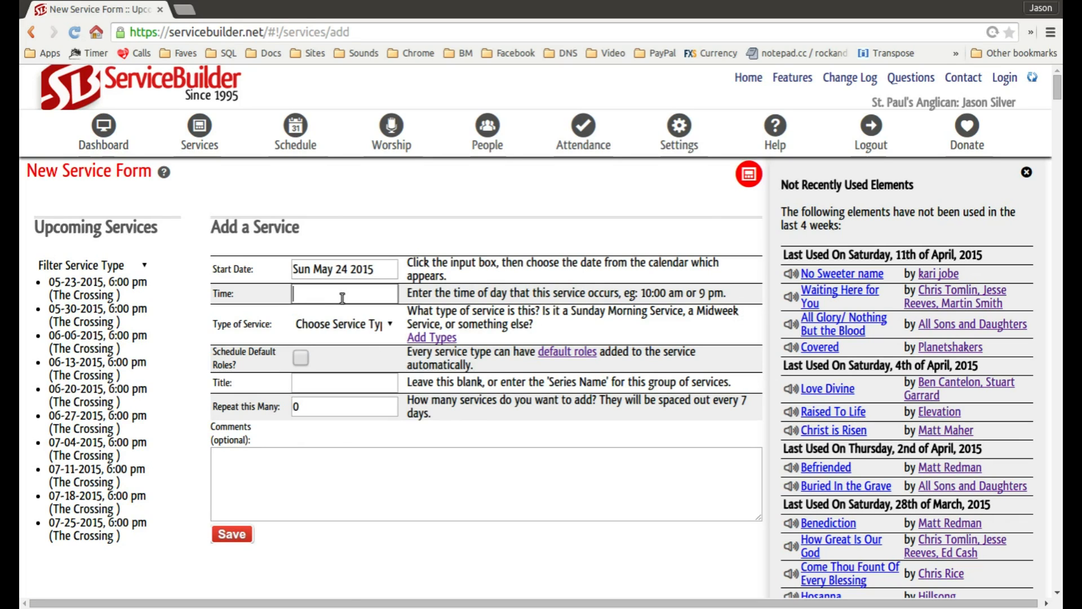
type("4:00 p.m.")
left_click(327, 326)
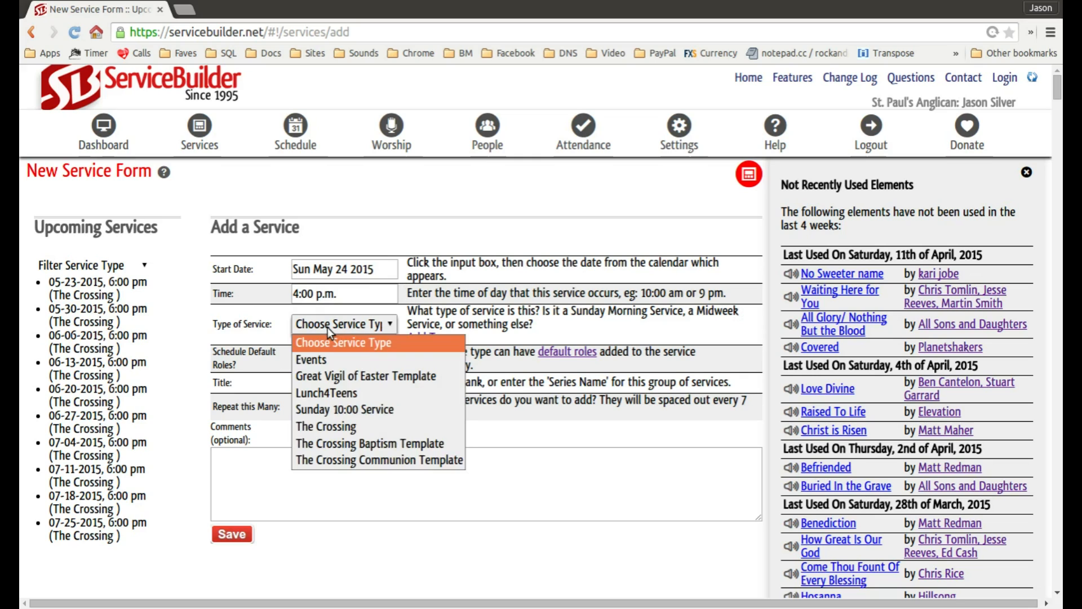
left_click(368, 409)
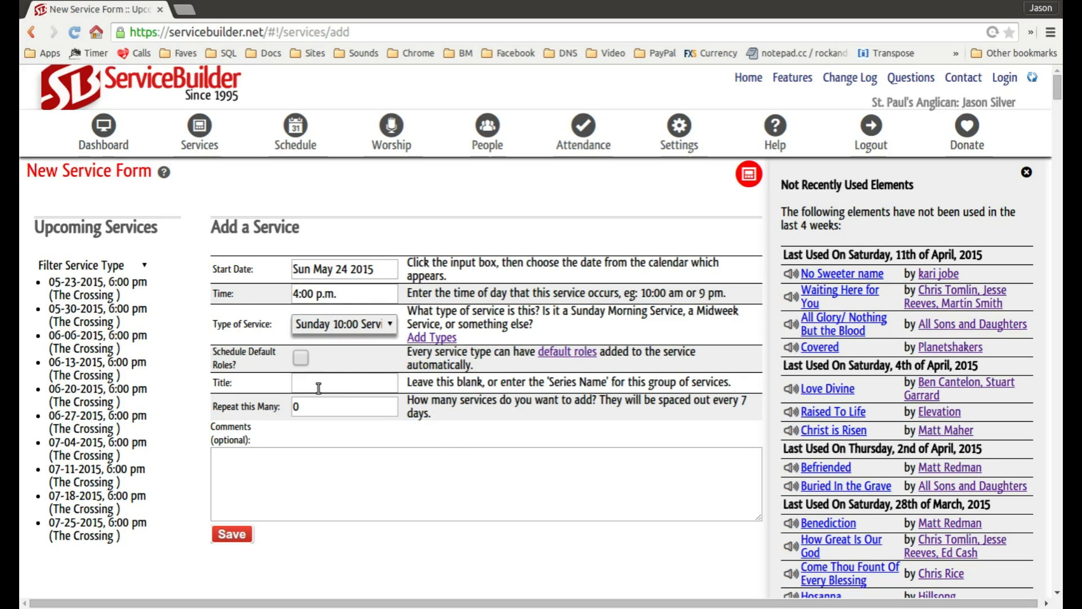
left_click(300, 358)
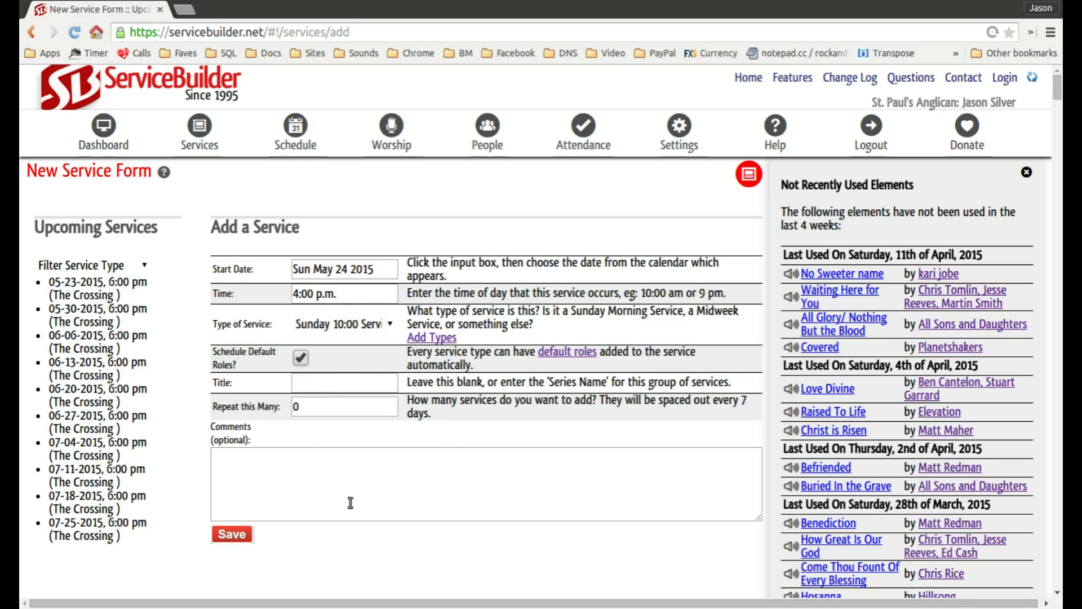
left_click(236, 532)
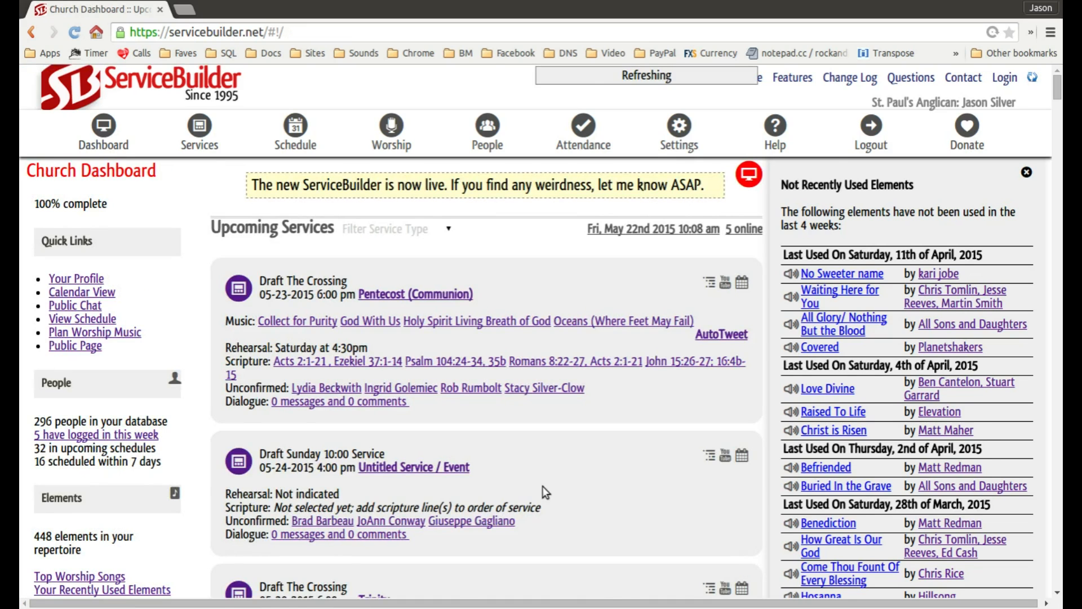
Filter the dashboard's upcoming services to the Sunday 10:00 Service type
scroll(542, 486, "down", 3)
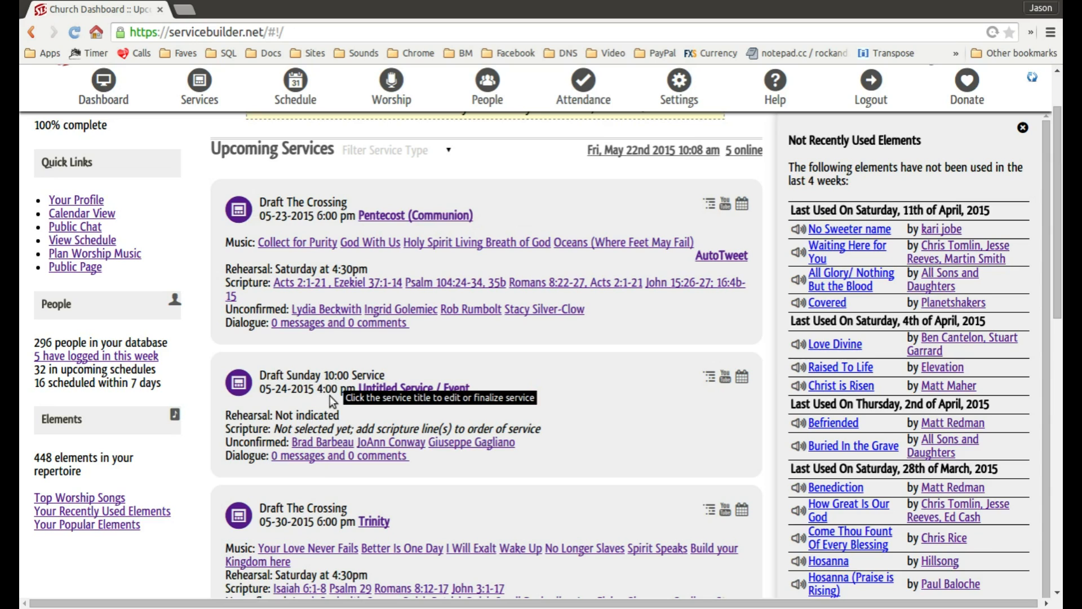
left_click(437, 151)
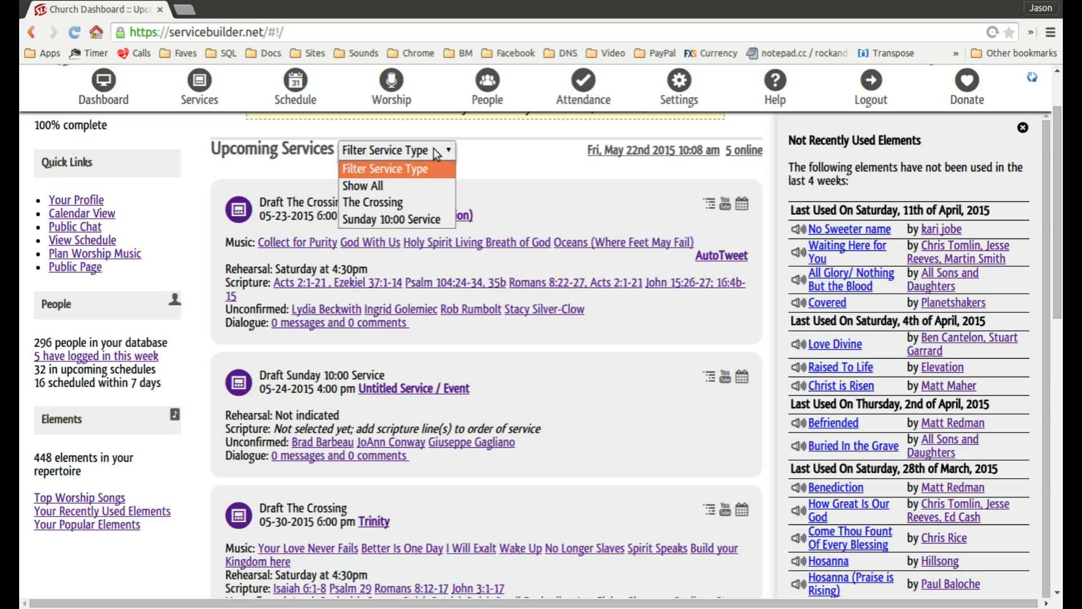
left_click(417, 218)
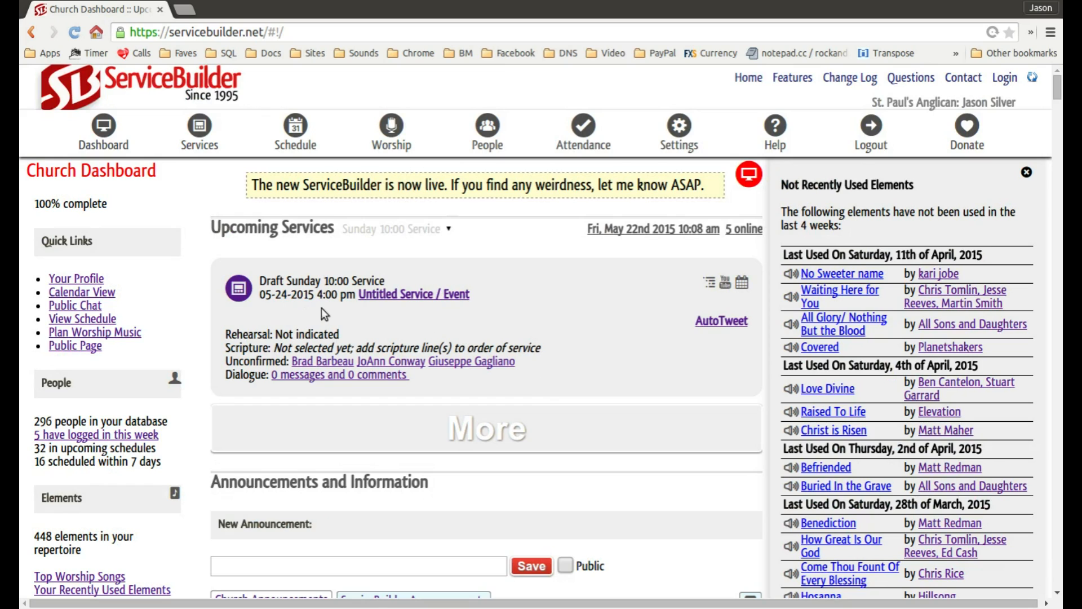
Delete every scheduled role from the 05-24-2015 untitled service in the schedule
left_click(296, 125)
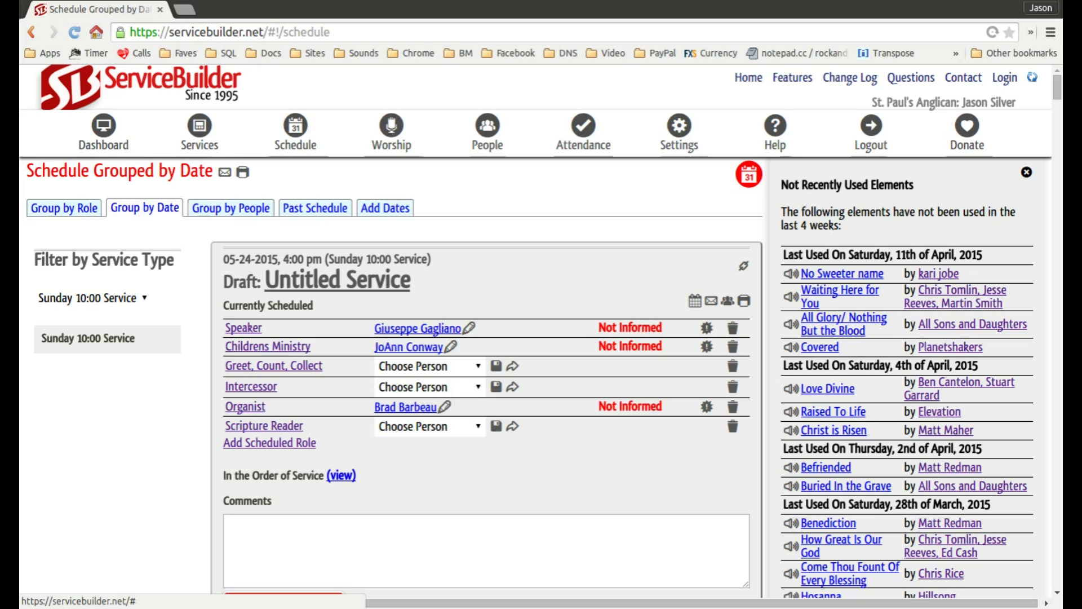
left_click(733, 328)
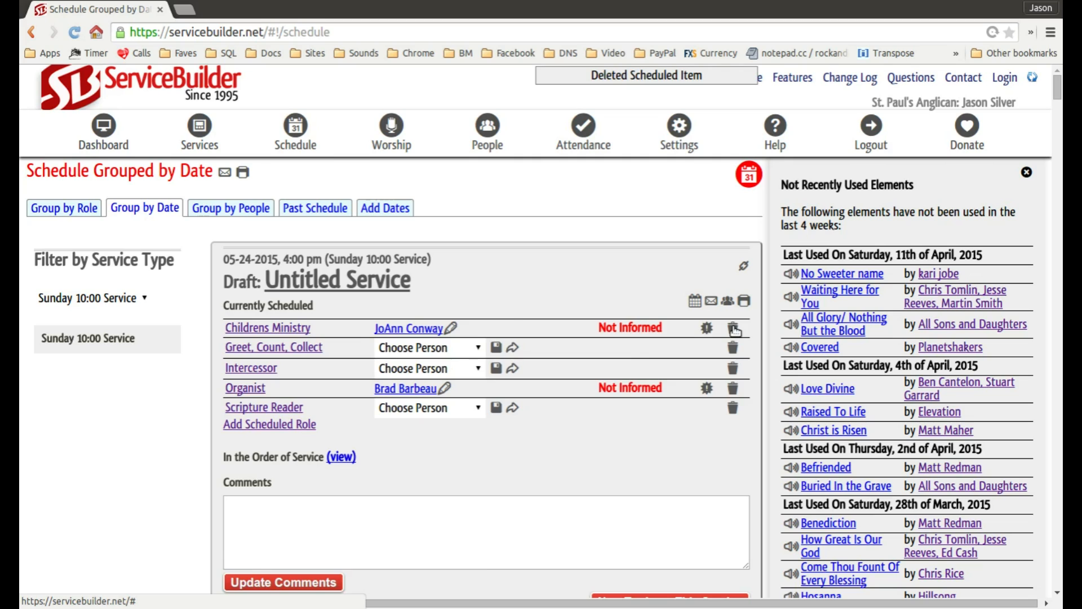
left_click(733, 328)
left_click(733, 328)
left_click(733, 329)
left_click(733, 328)
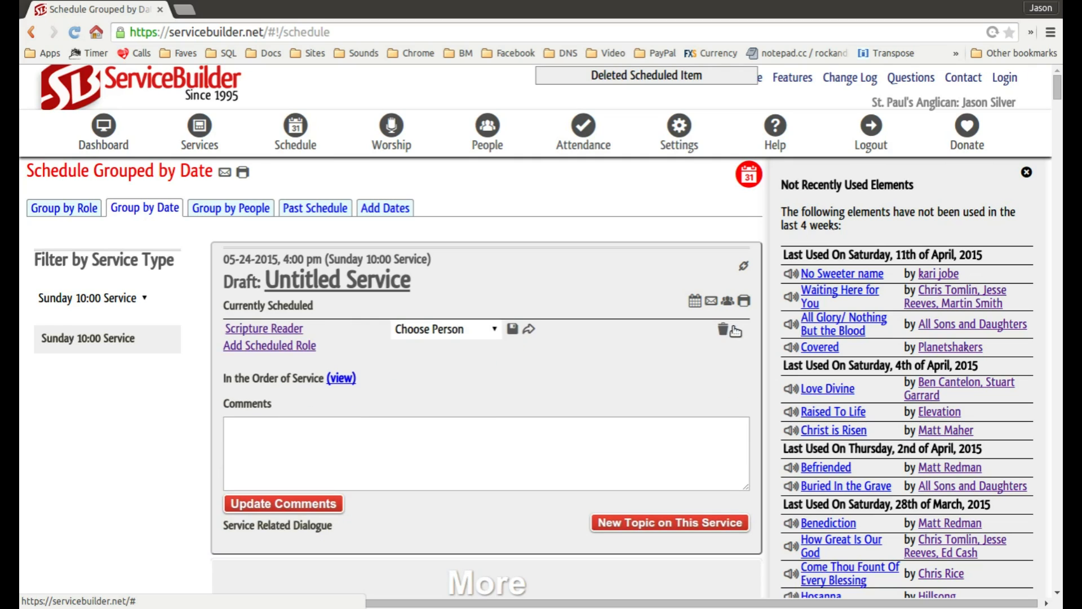
left_click(723, 329)
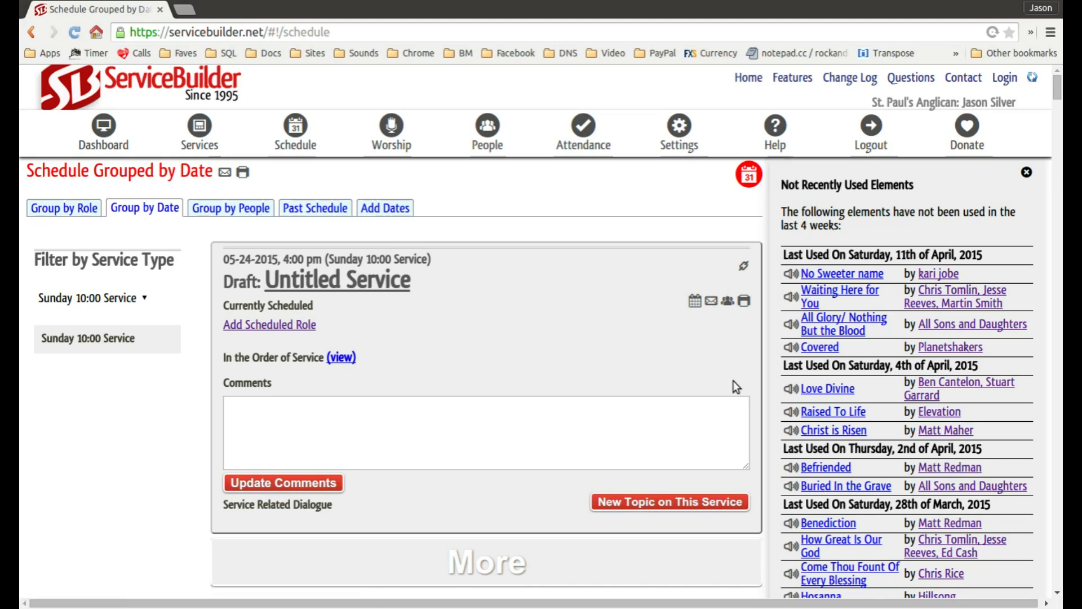
Open the untitled 05-24-2015 service and set its title to "Test Service"
left_click(377, 282)
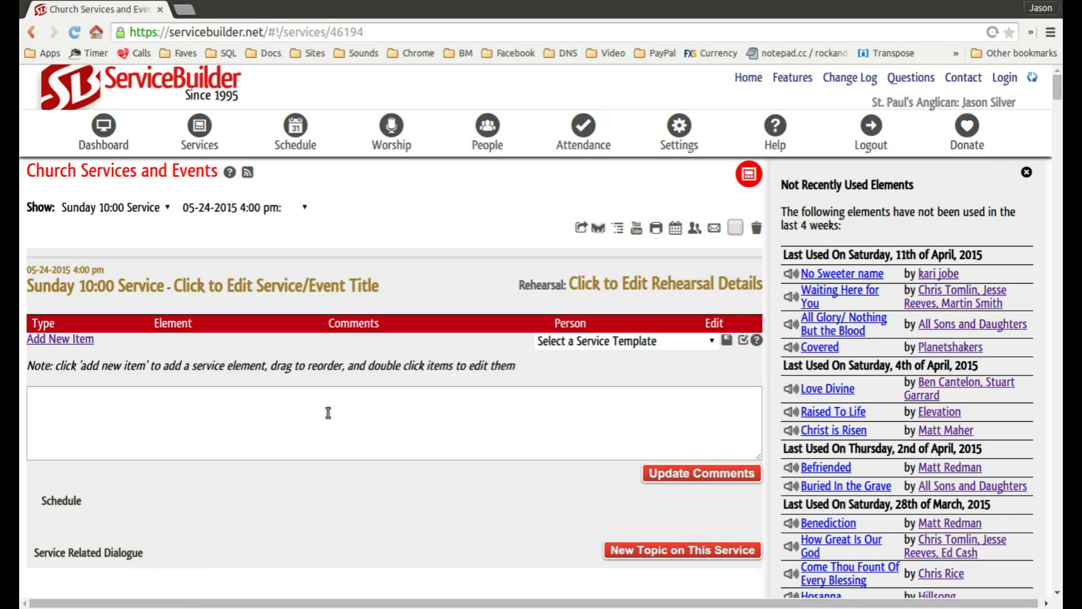
left_click(231, 285)
key("ctrl+a")
type("Test Service")
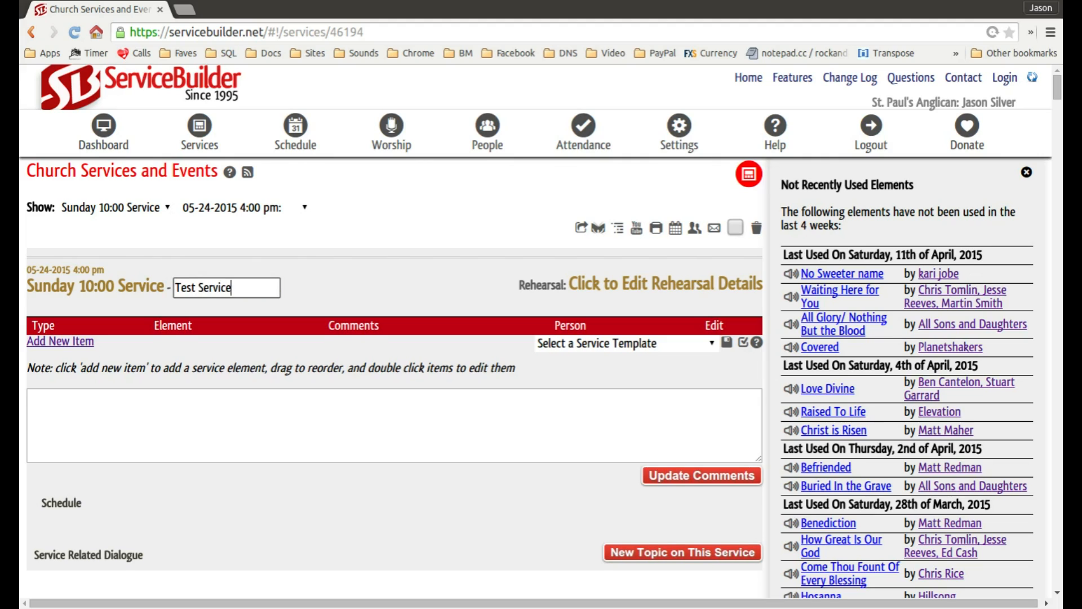
key("Return")
Set the service's rehearsal details to "Test Rehearsal"
left_click(688, 290)
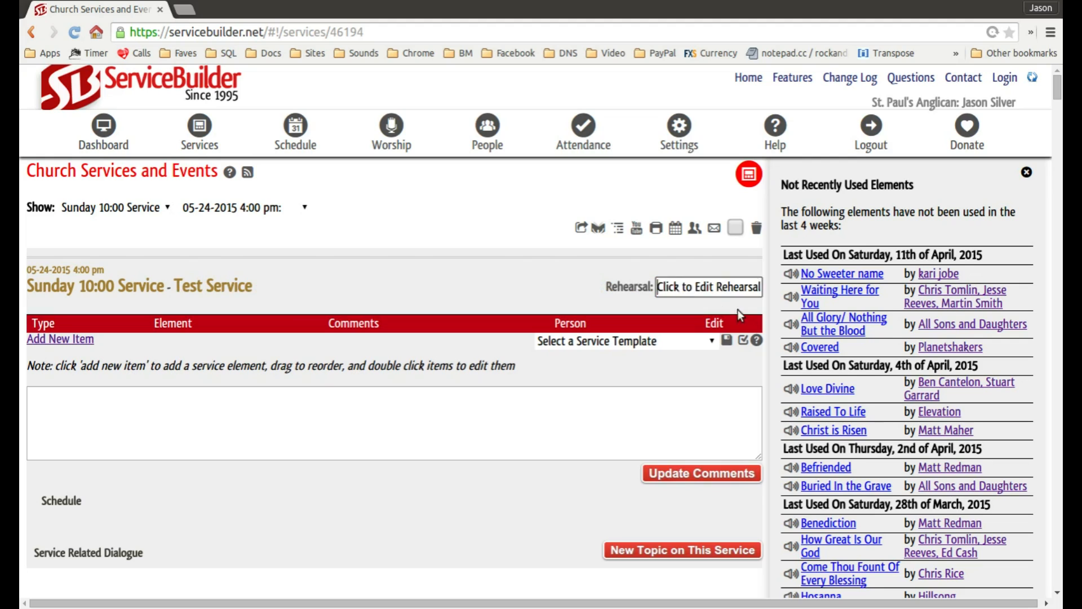
key("ctrl+a")
type("Test Rehearsal")
key("Return")
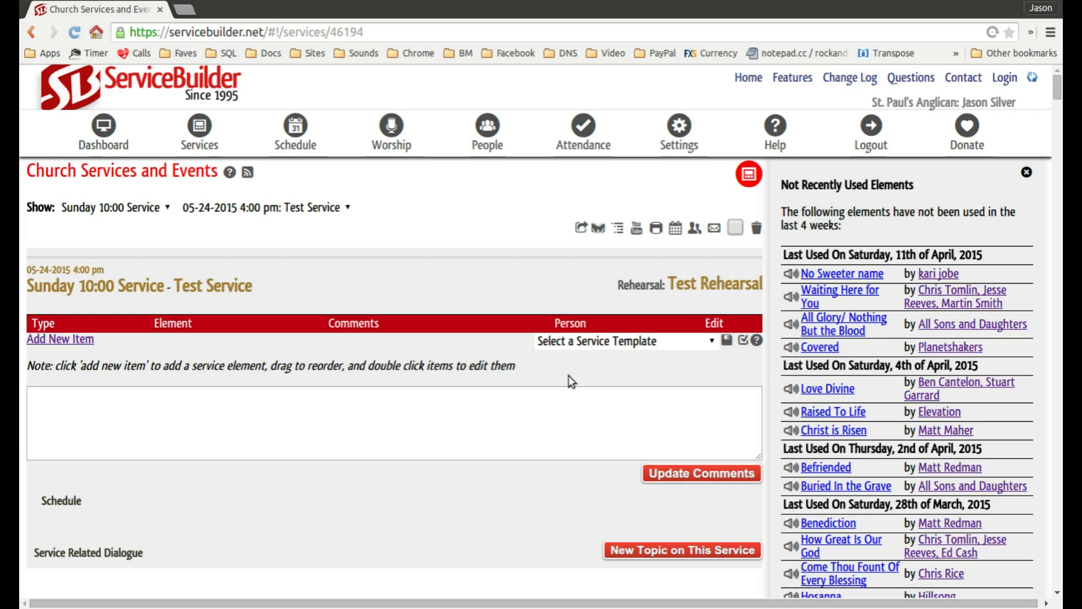
Apply the Sunday 10:00 Service template to the Test Service
left_click(588, 342)
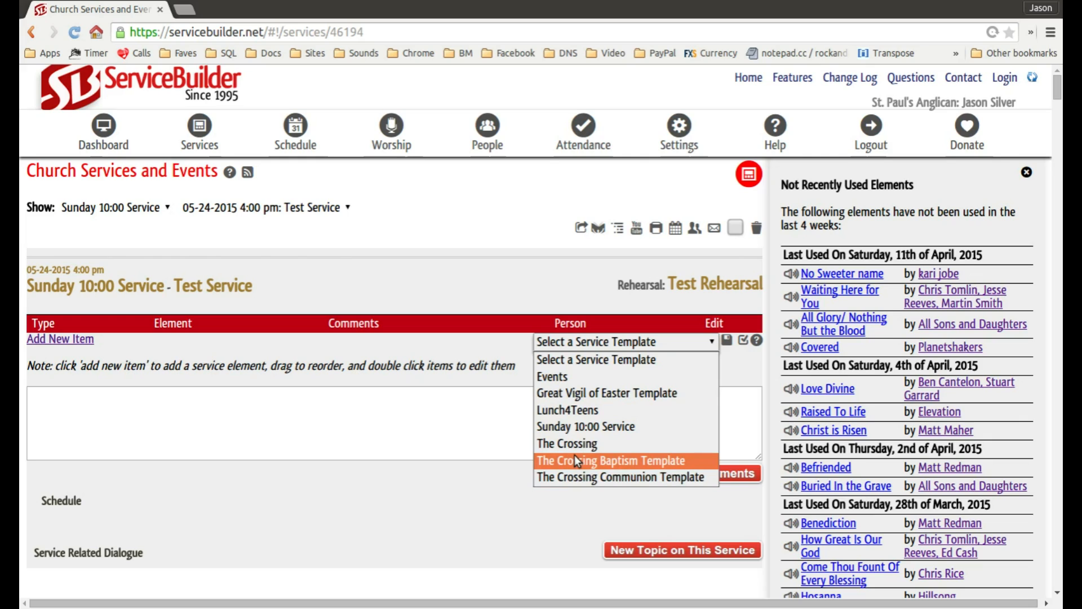
left_click(629, 426)
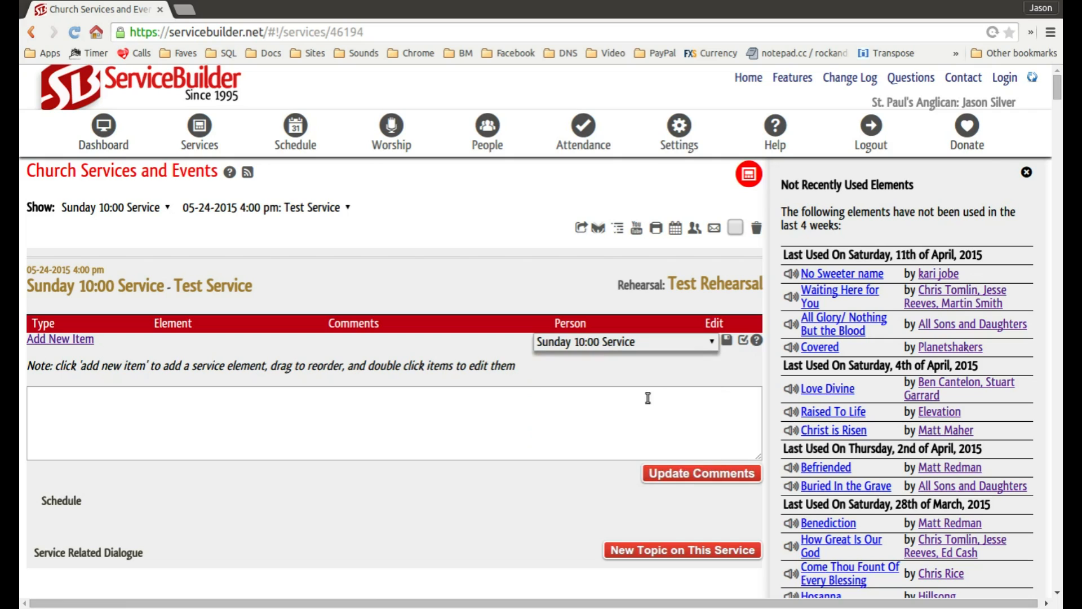
left_click(744, 341)
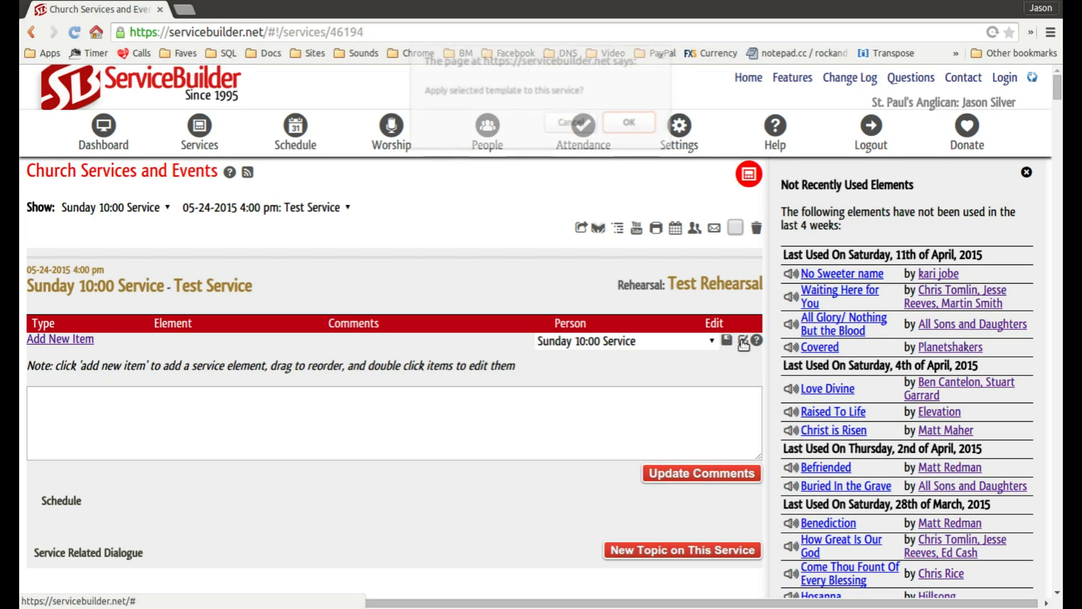
left_click(632, 123)
Delete all the template items from the order of service, from Entrance Hymn through Dismissal
scroll(551, 372, "down", 3)
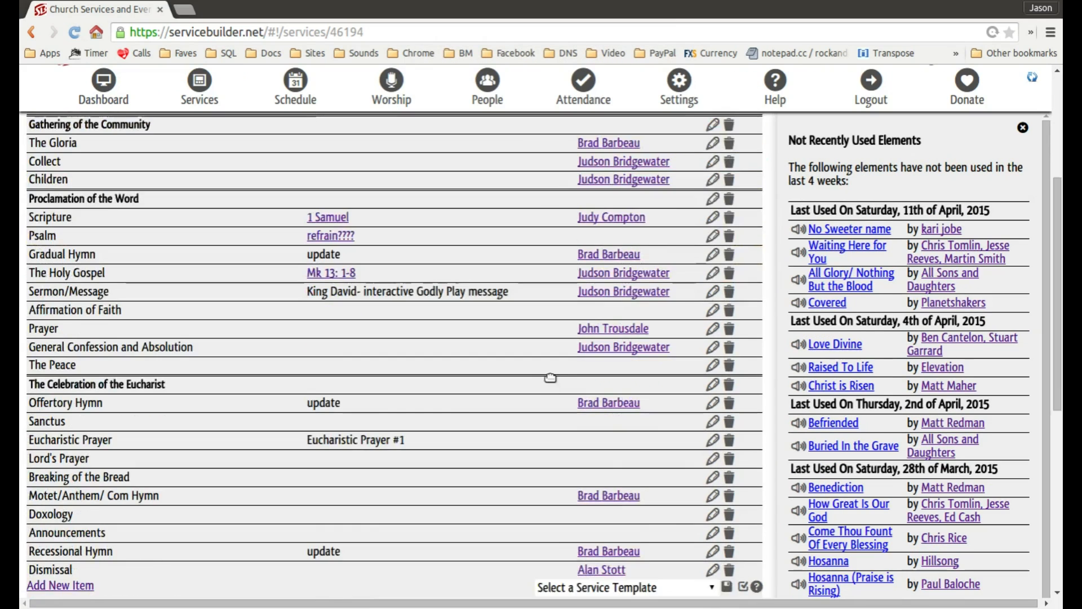
scroll(551, 376, "down", 2)
scroll(550, 377, "up", 4)
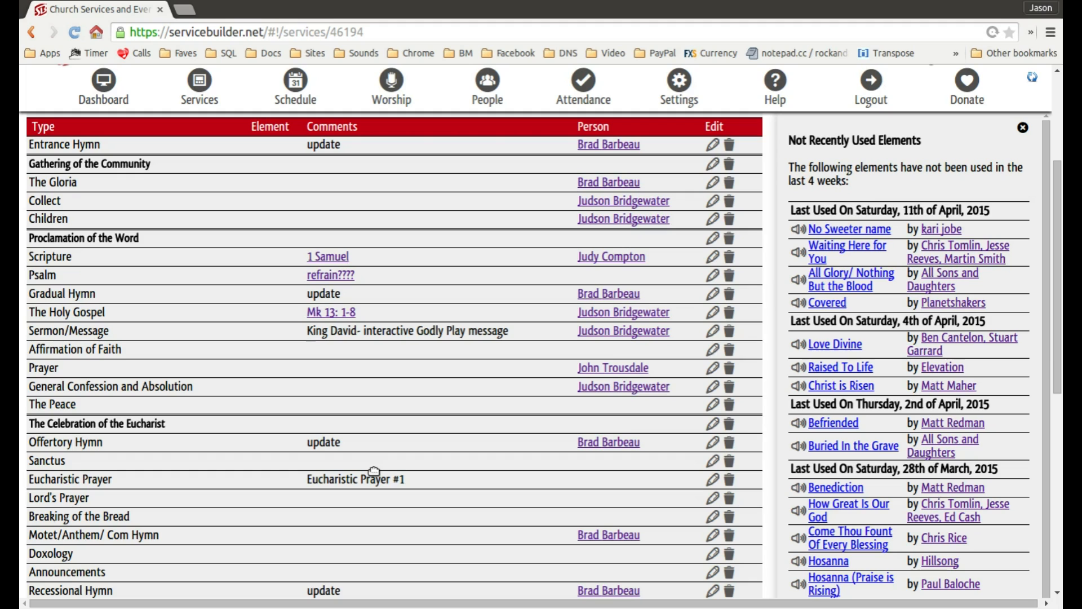
scroll(374, 473, "up", 1)
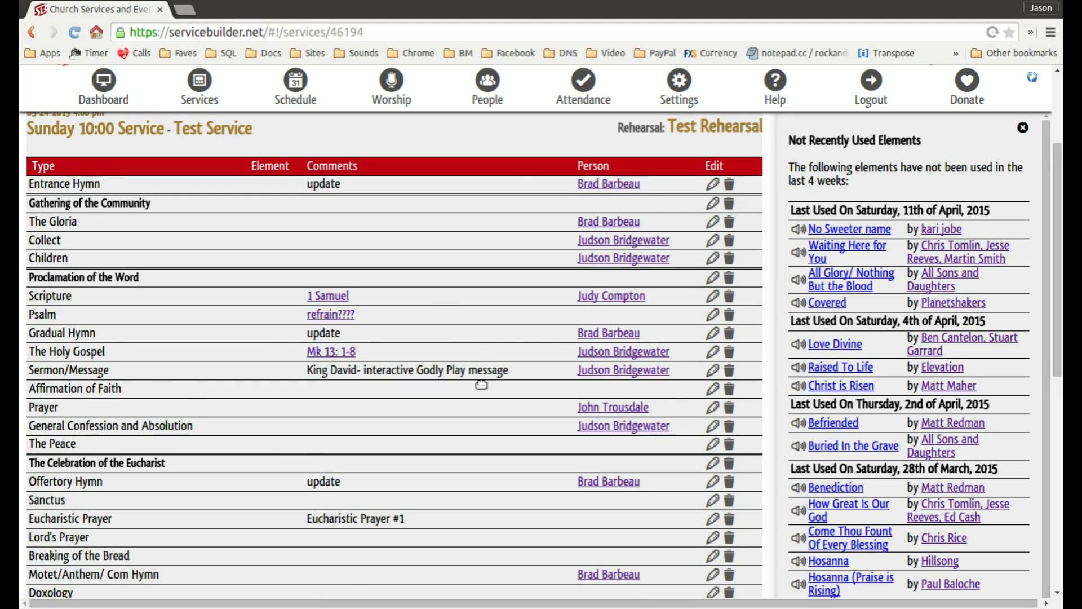
scroll(481, 384, "down", 1)
scroll(481, 384, "up", 1)
left_click(729, 185)
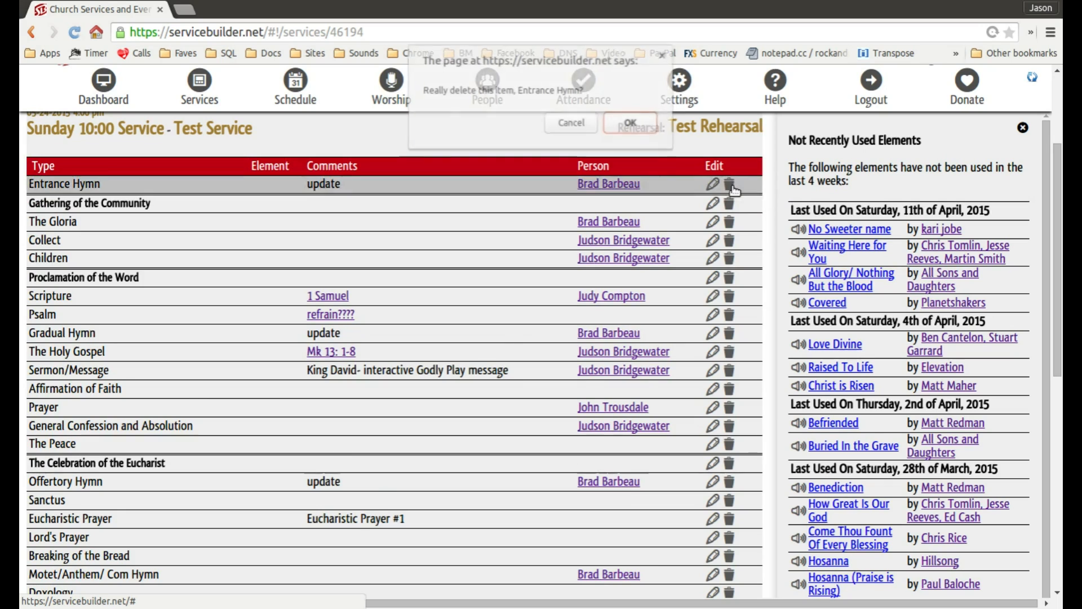
key("Return")
left_click(730, 184)
key("Return")
left_click(729, 184)
key("Return")
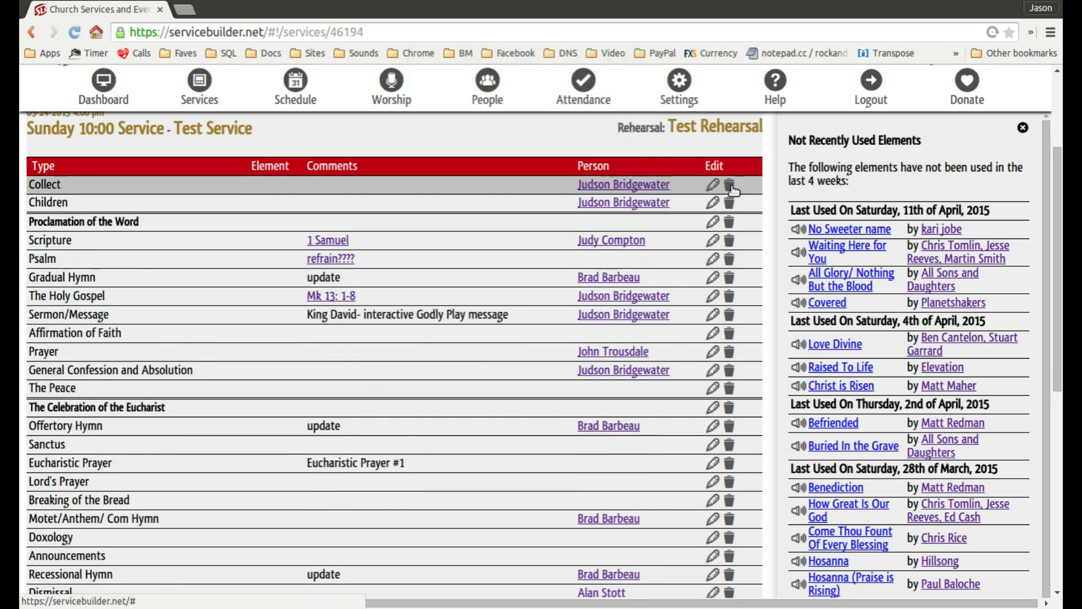
left_click(730, 185)
key("Return")
left_click(729, 185)
key("Return")
left_click(729, 185)
key("Return")
left_click(730, 184)
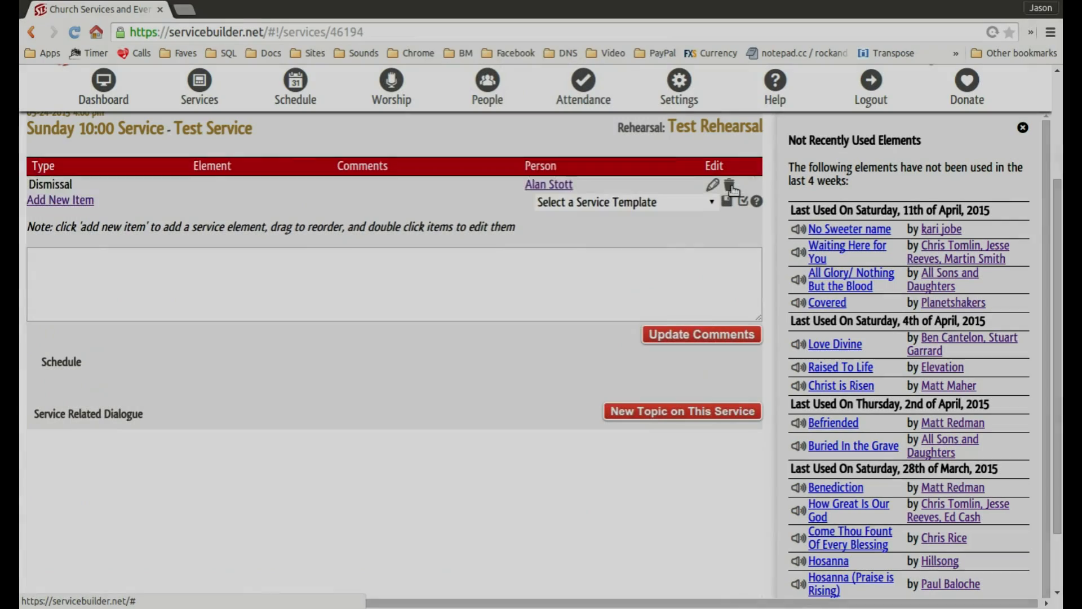
left_click(730, 184)
key("Return")
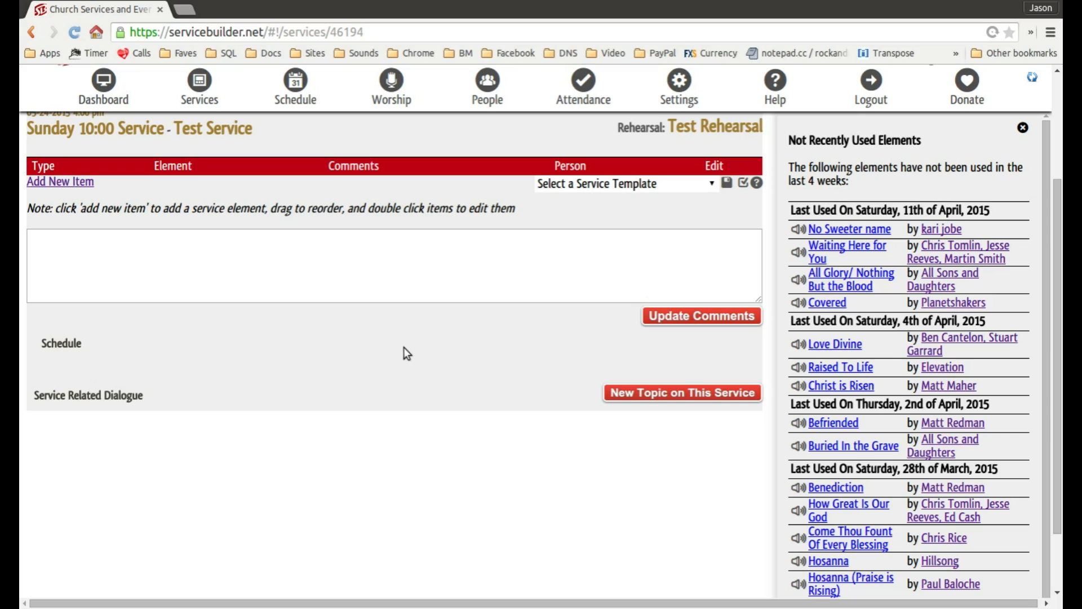
Add five blank item rows to the empty order of service
left_click(80, 181)
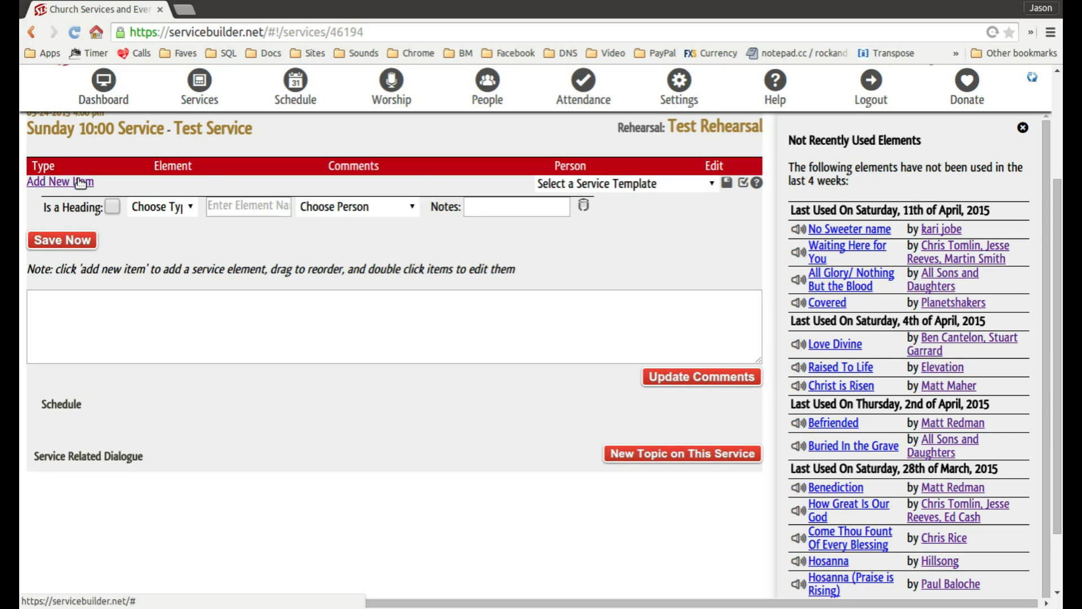
left_click(80, 181)
left_click(80, 181)
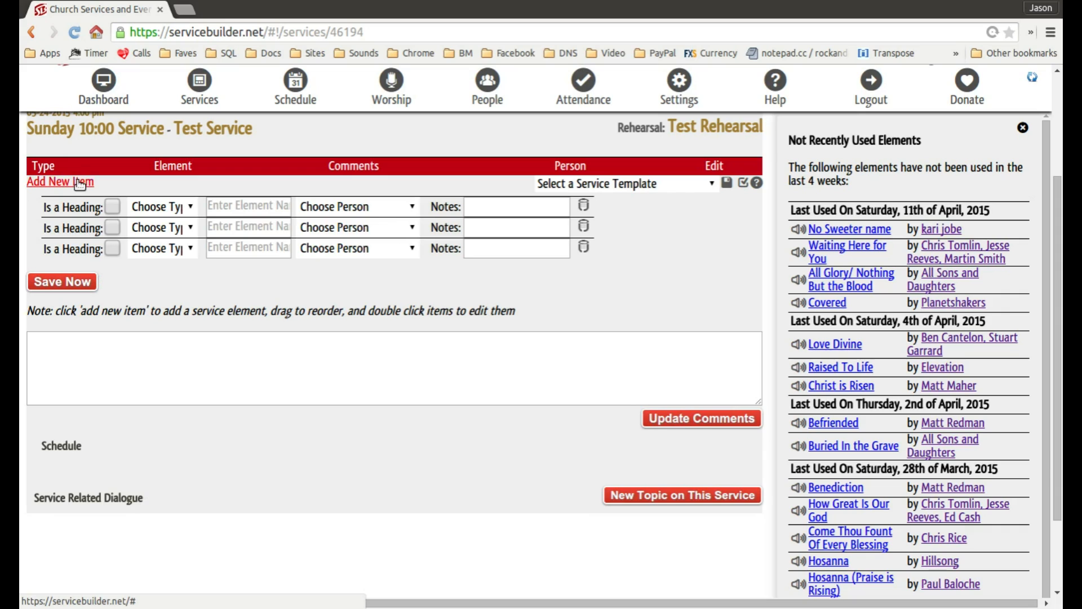
left_click(80, 181)
left_click(80, 182)
Set the first four new items' types to Hymn, Coming Together, Confirmation and Worship Song / Chorus
left_click(184, 207)
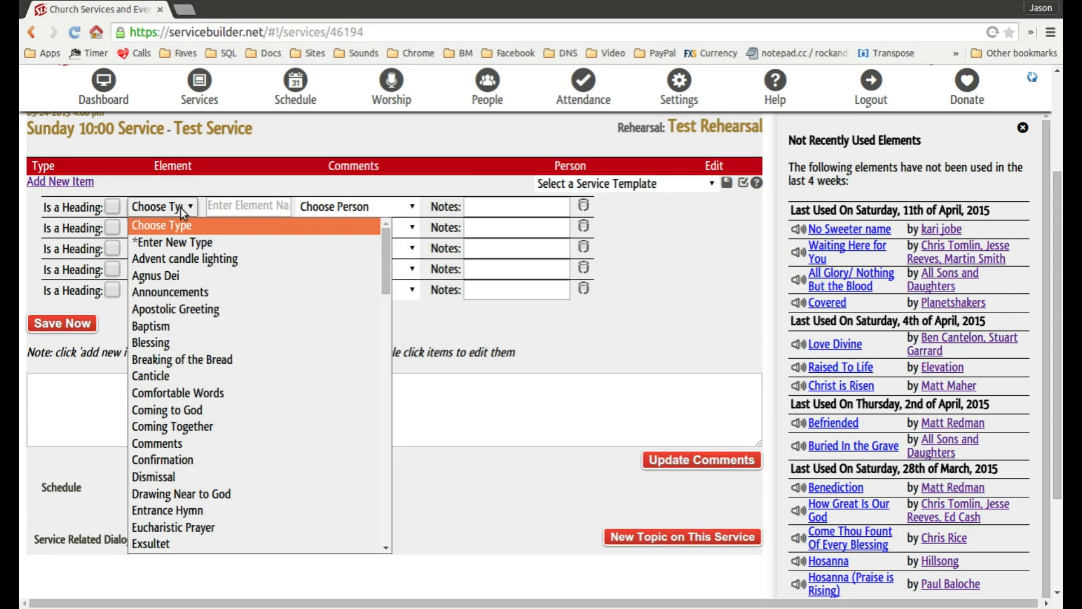
type("hymn")
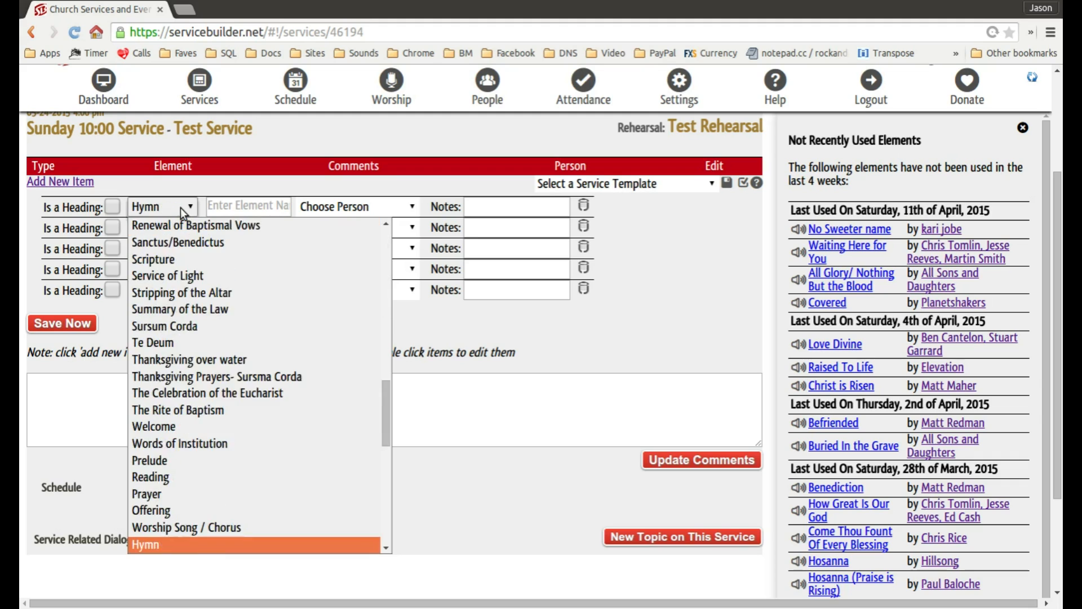
key("Return")
left_click(174, 228)
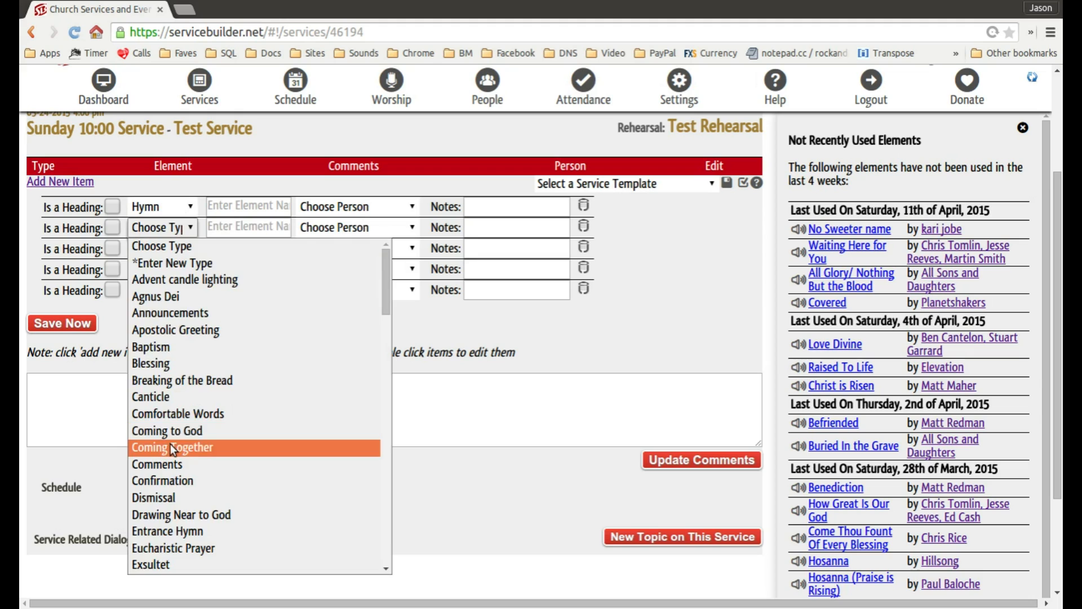
left_click(170, 446)
left_click(158, 249)
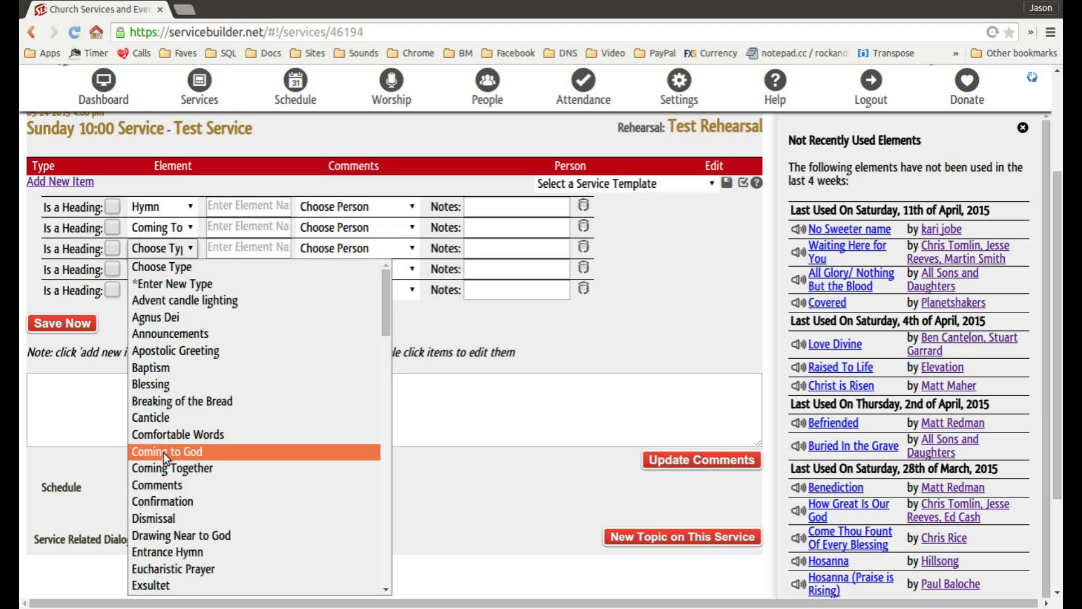
left_click(177, 498)
left_click(163, 271)
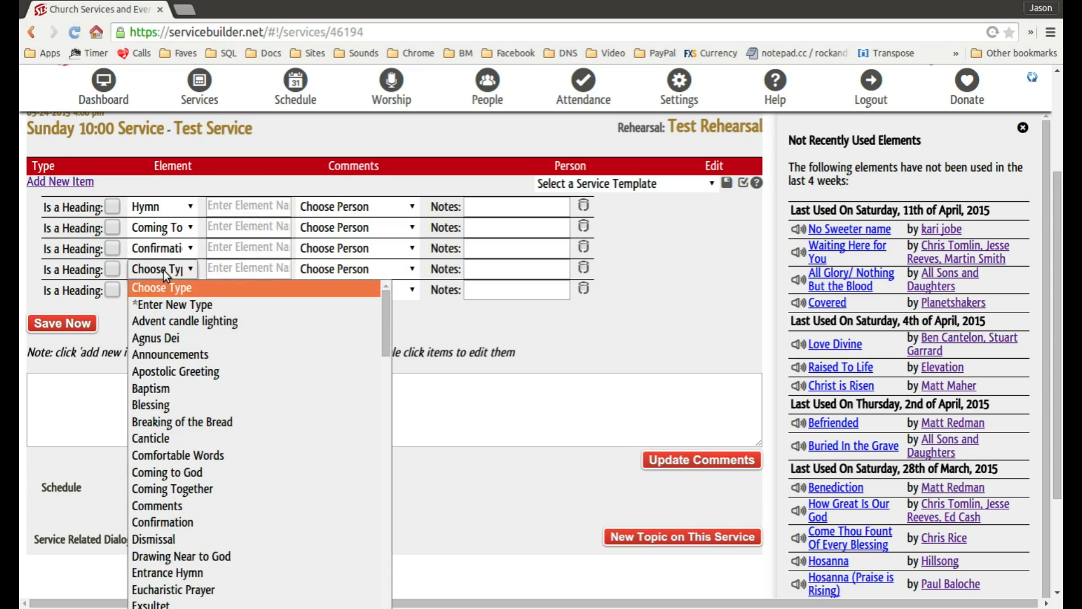
type("wors")
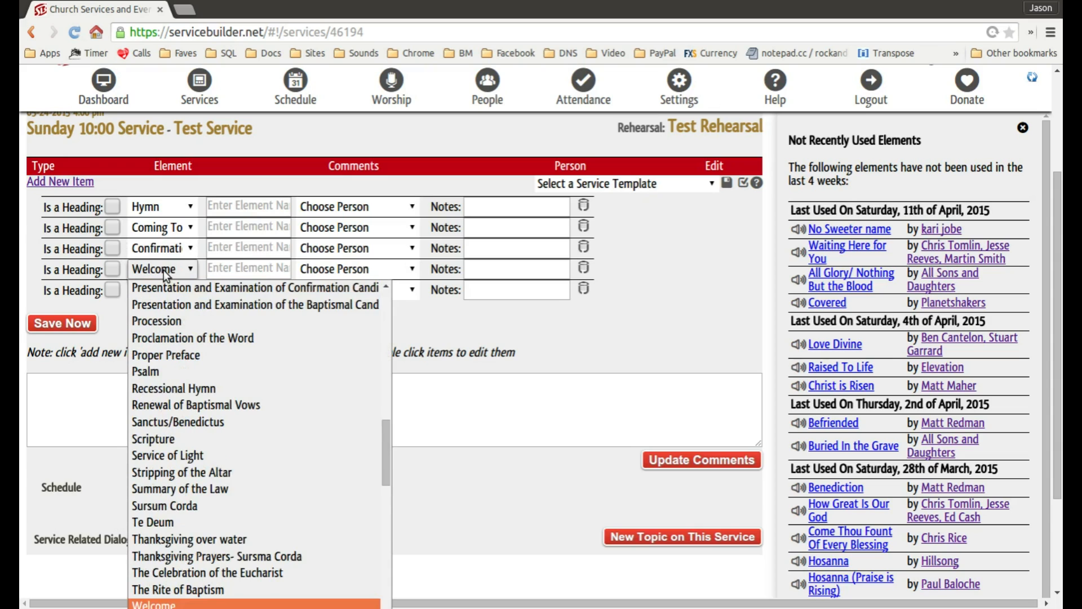
key("Return")
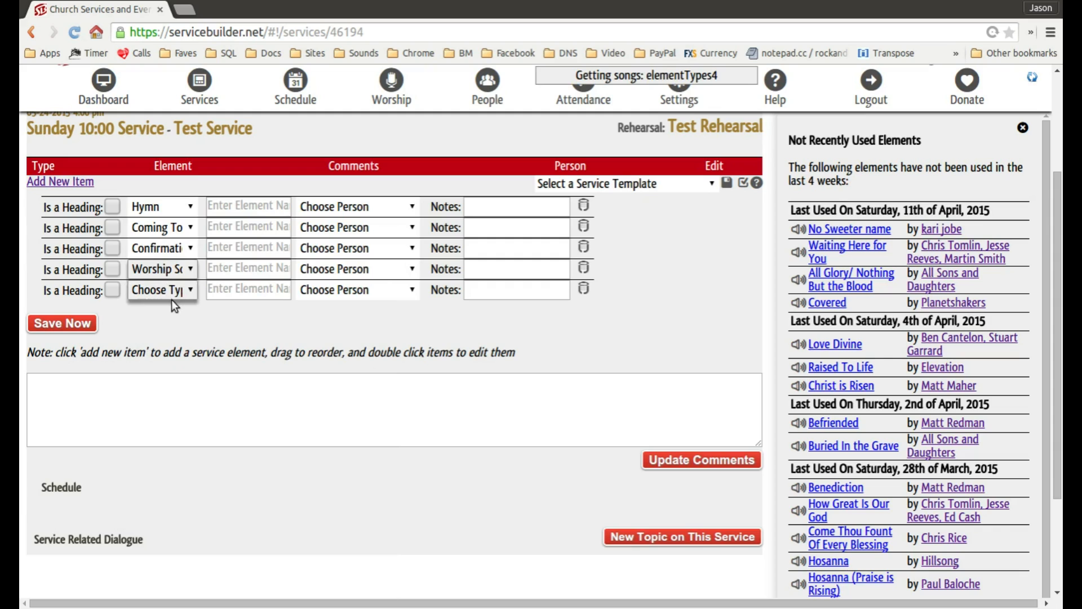
Set the fifth new item's type to Dismissal and save the new items to the order of service
left_click(173, 291)
type("dis")
key("Return")
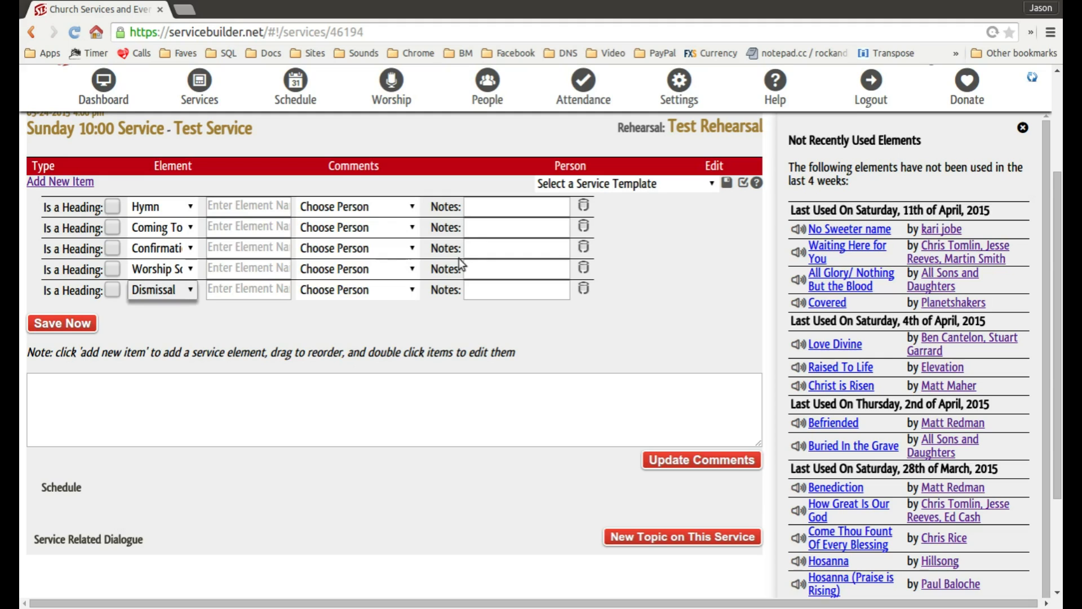
left_click(76, 326)
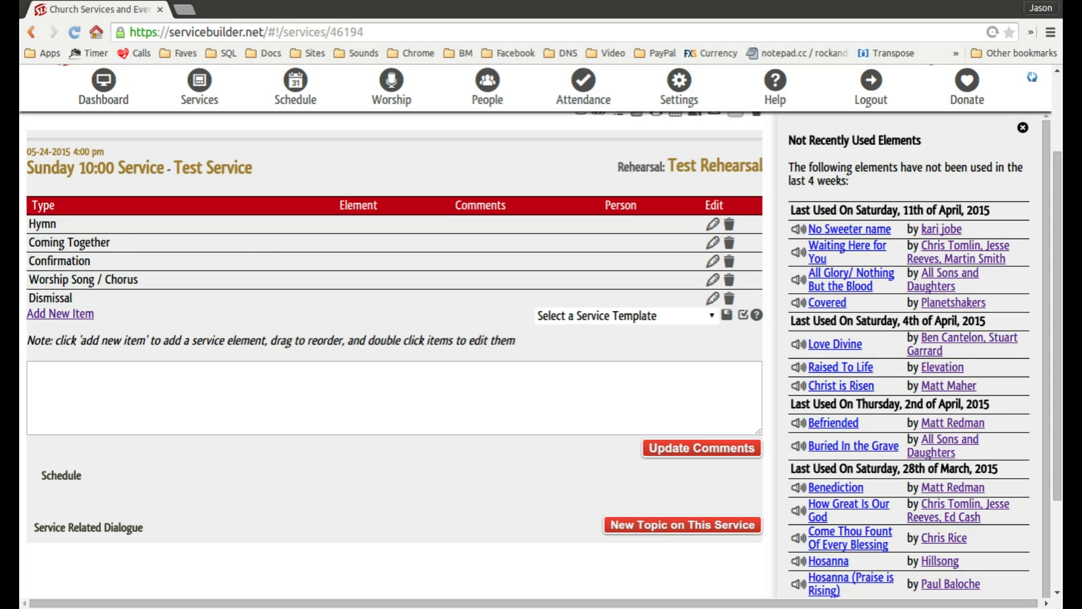
Edit the Hymn item and set its element to Hymn 603: Holy Spirit, storm of love
double_click(279, 226)
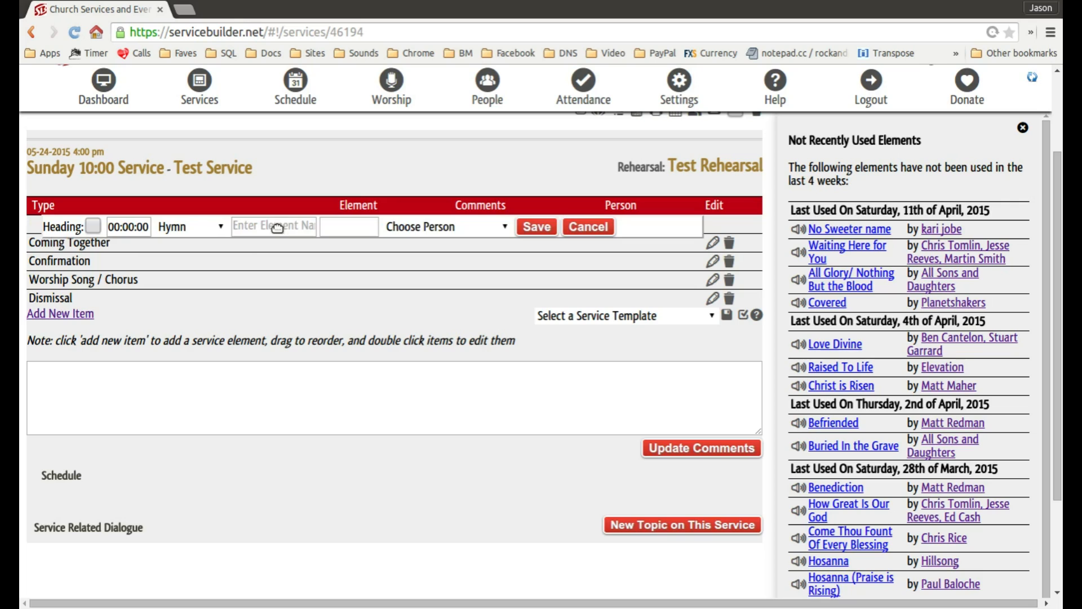
left_click(273, 232)
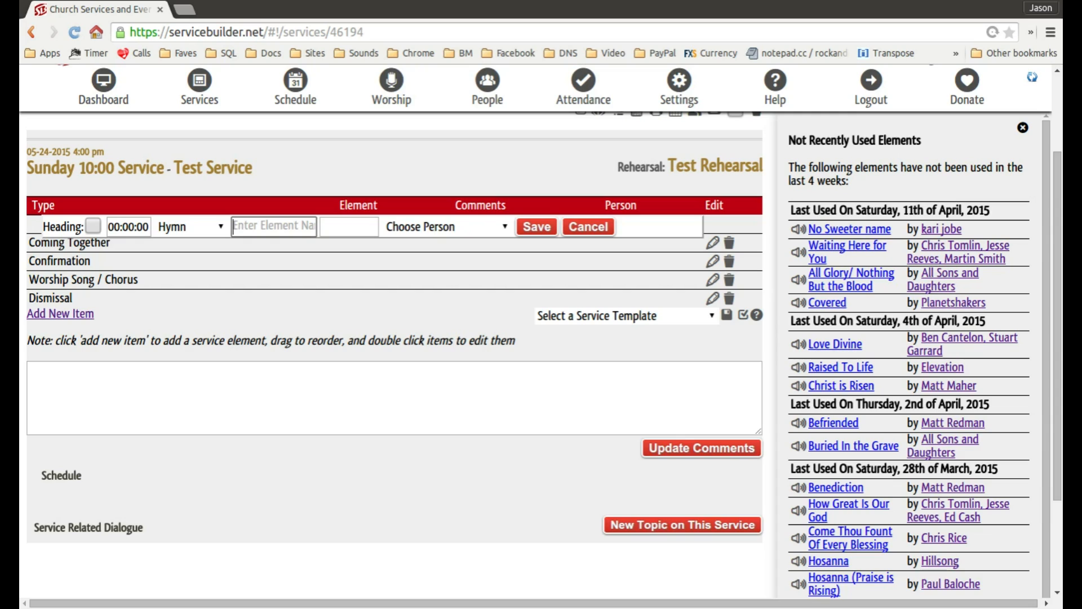
type("6")
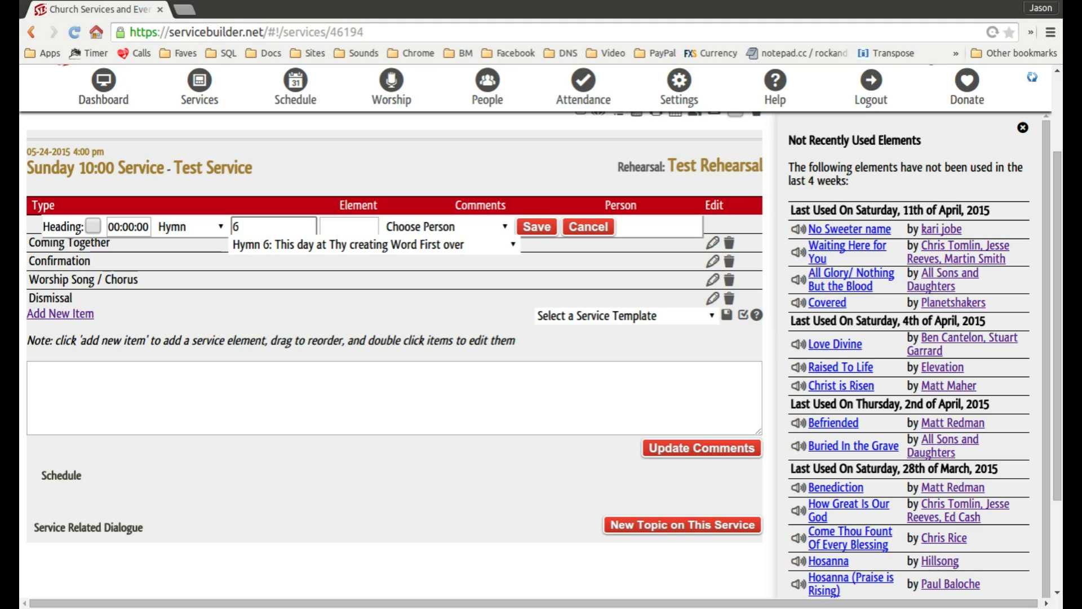
left_click(244, 248)
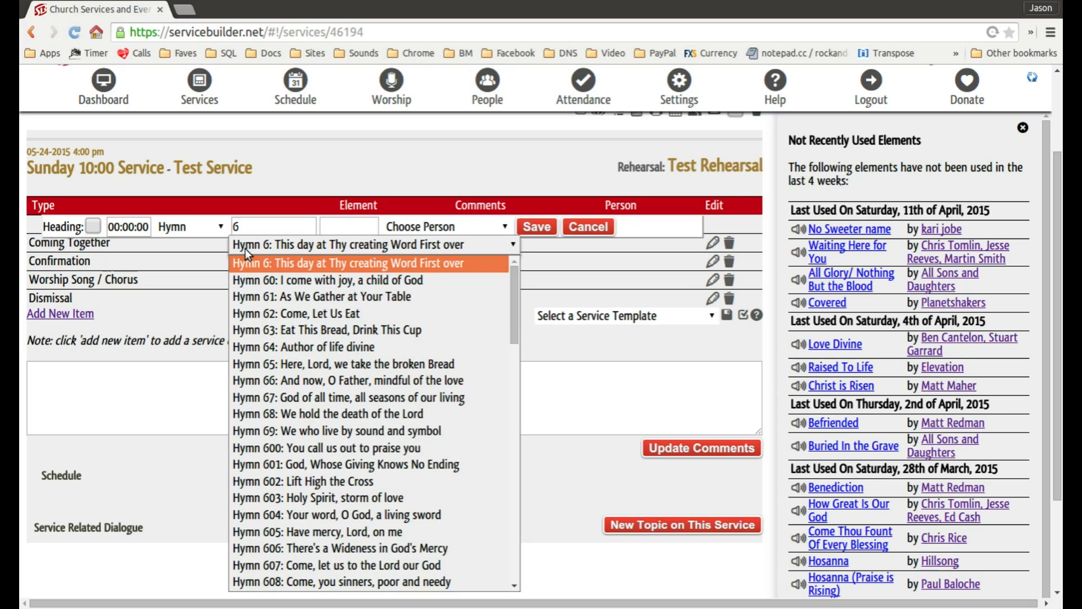
left_click(246, 249)
left_click(255, 229)
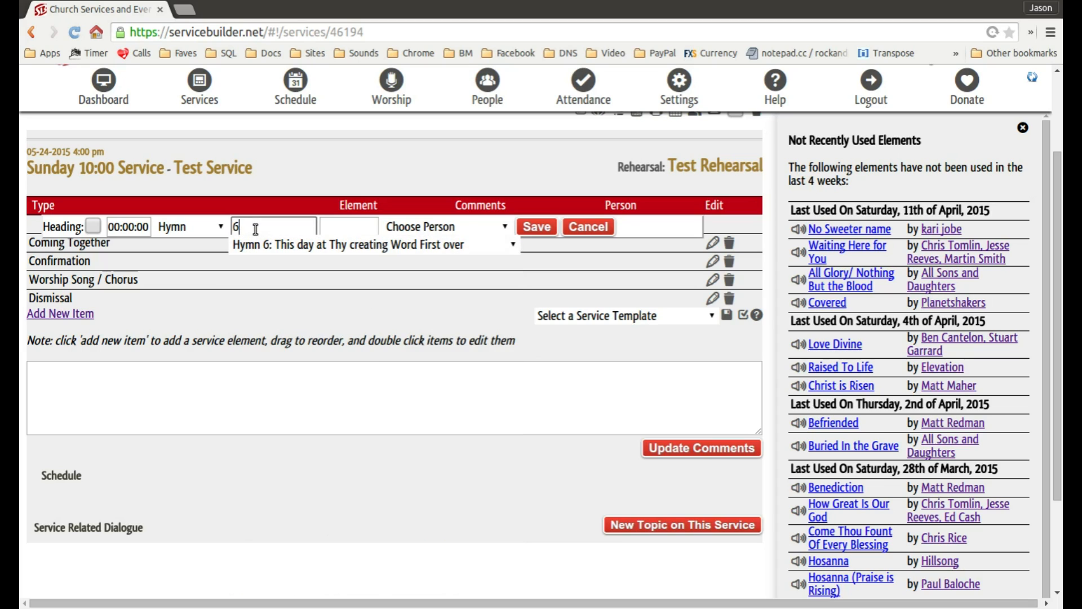
type("0")
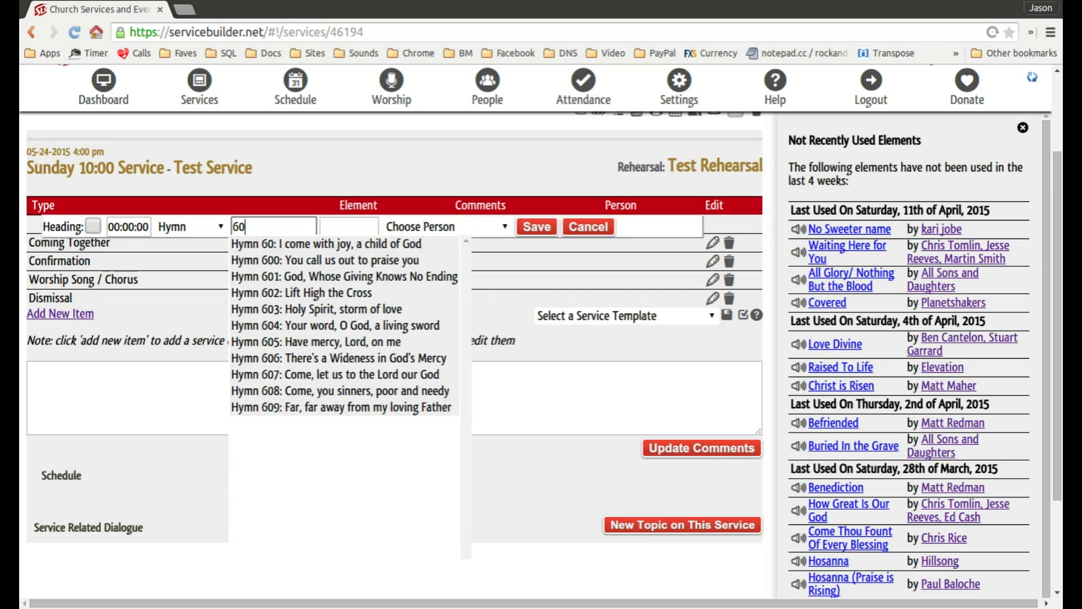
type("3")
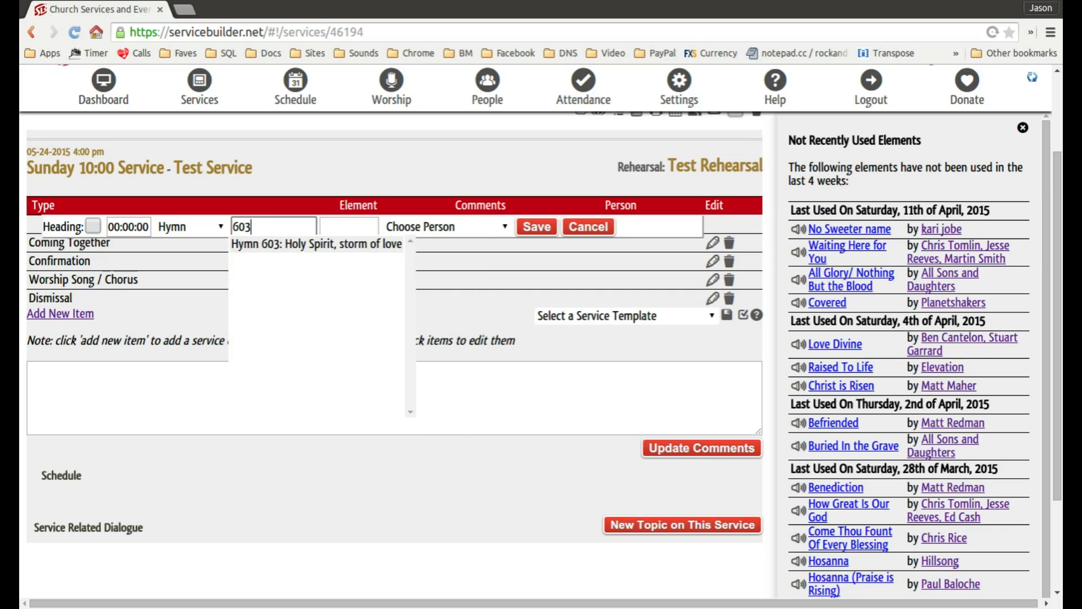
left_click(288, 242)
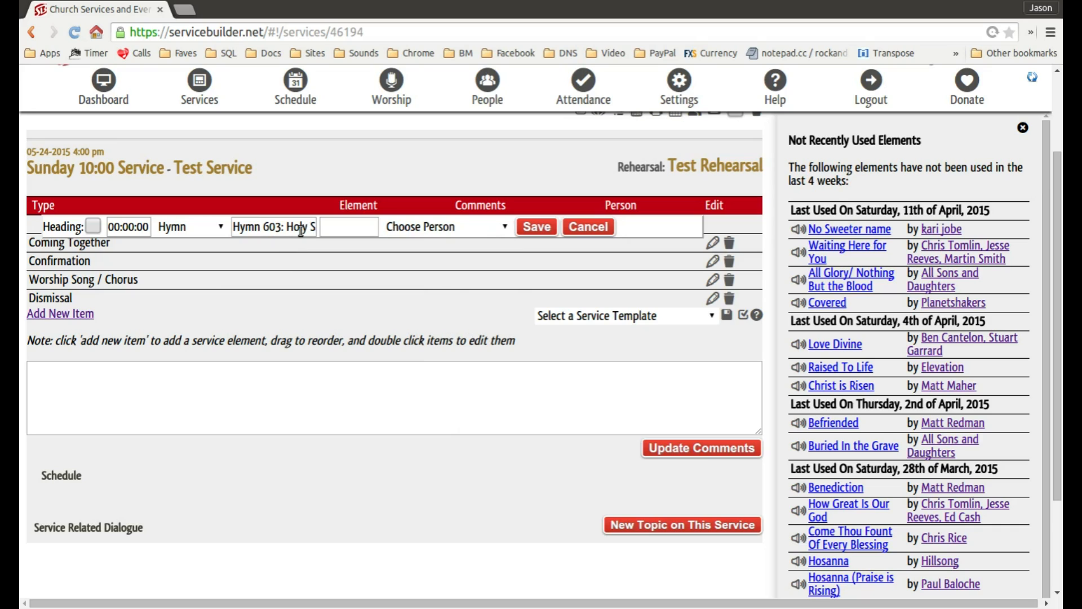
Assign the account holder as the Hymn item's person, save the item and refresh the service
left_click(430, 230)
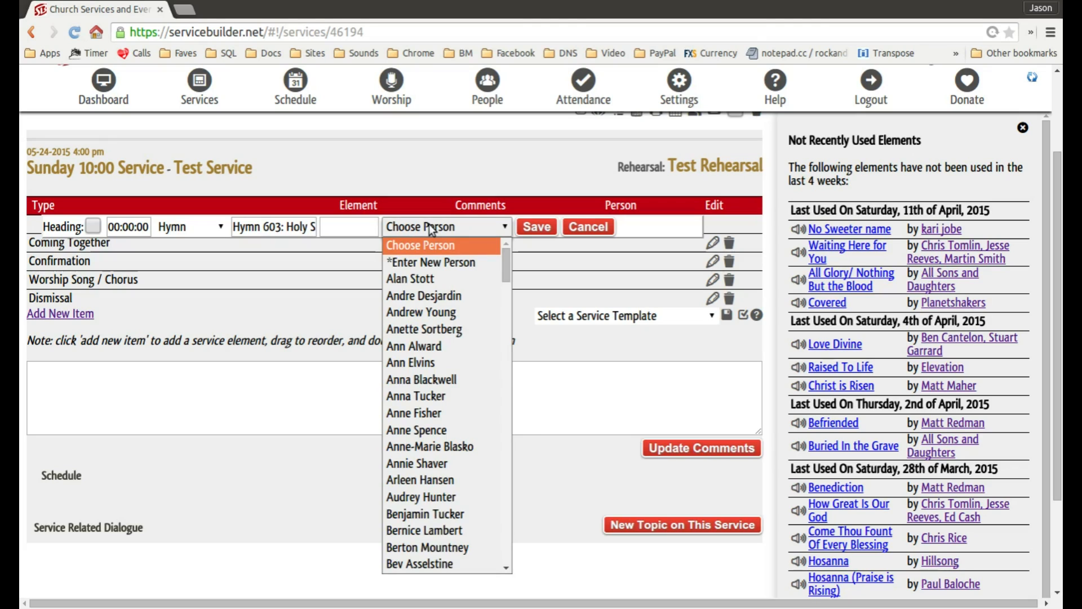
type("jas")
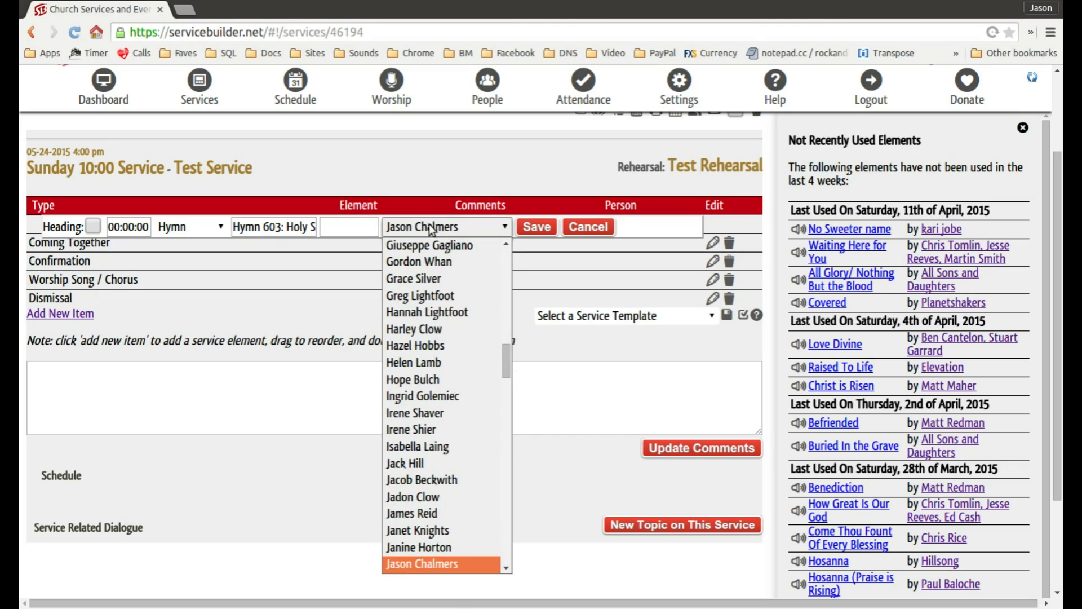
key("Down")
key("Down")
key("Return")
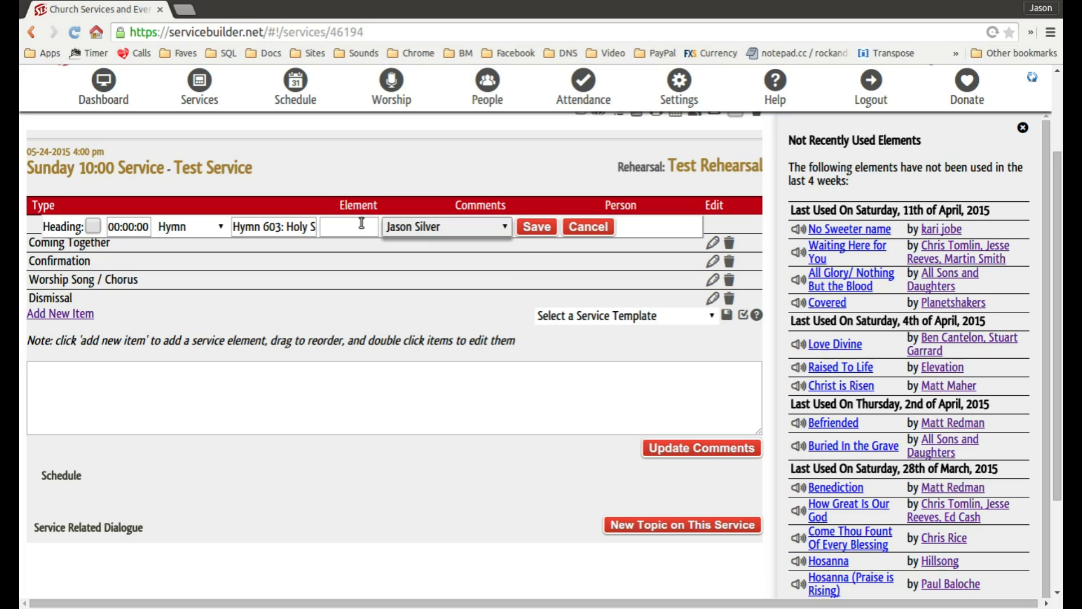
left_click(535, 228)
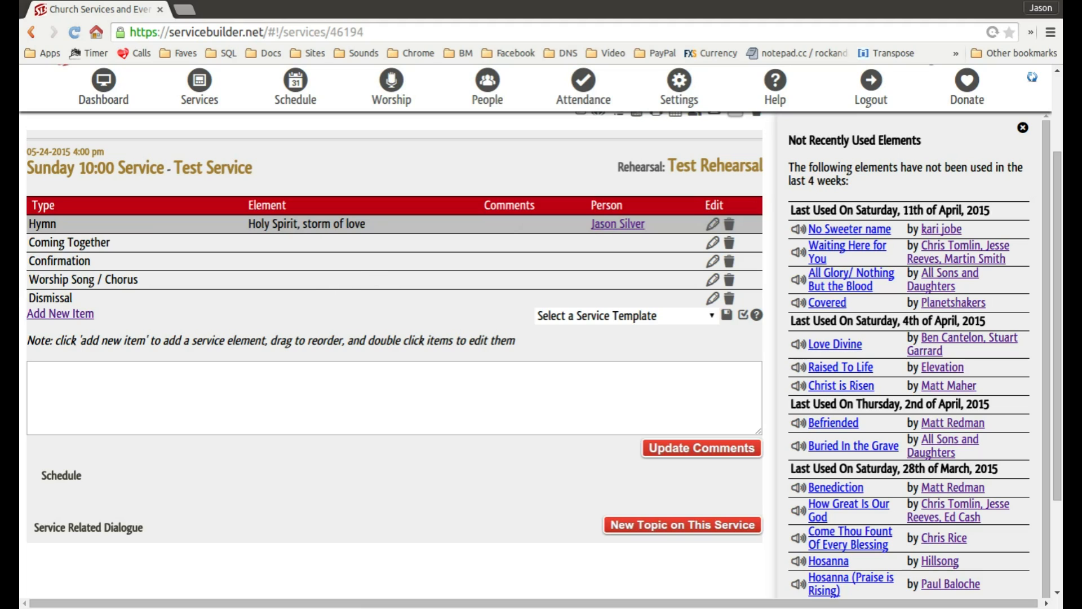
left_click(1033, 80)
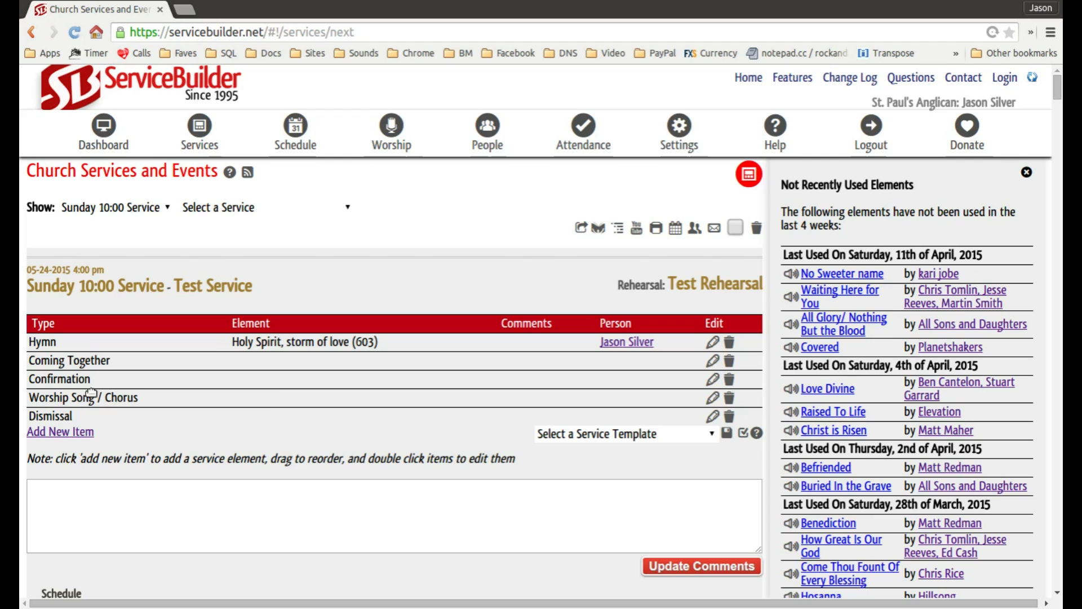
Edit the Worship Song / Chorus item and set its element to the repertoire song No Sweeter name
double_click(228, 398)
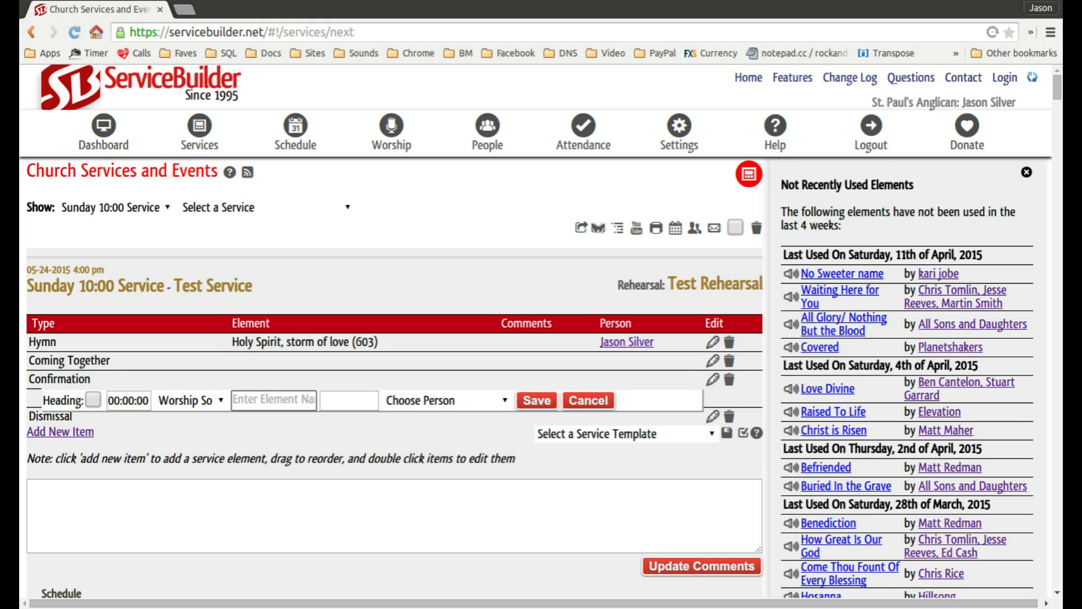
type("No sw")
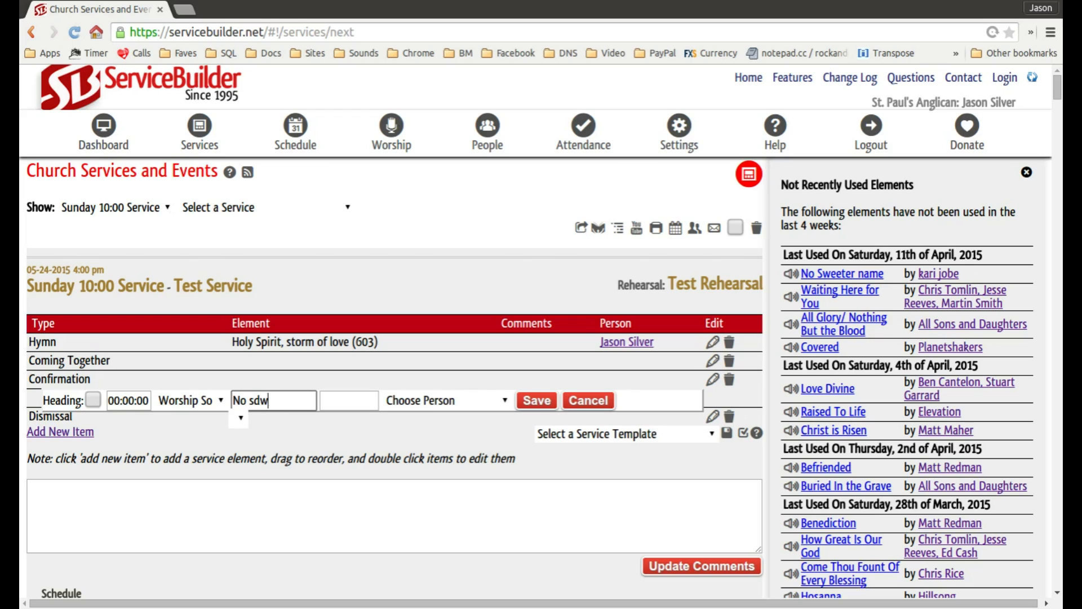
type("eeter name")
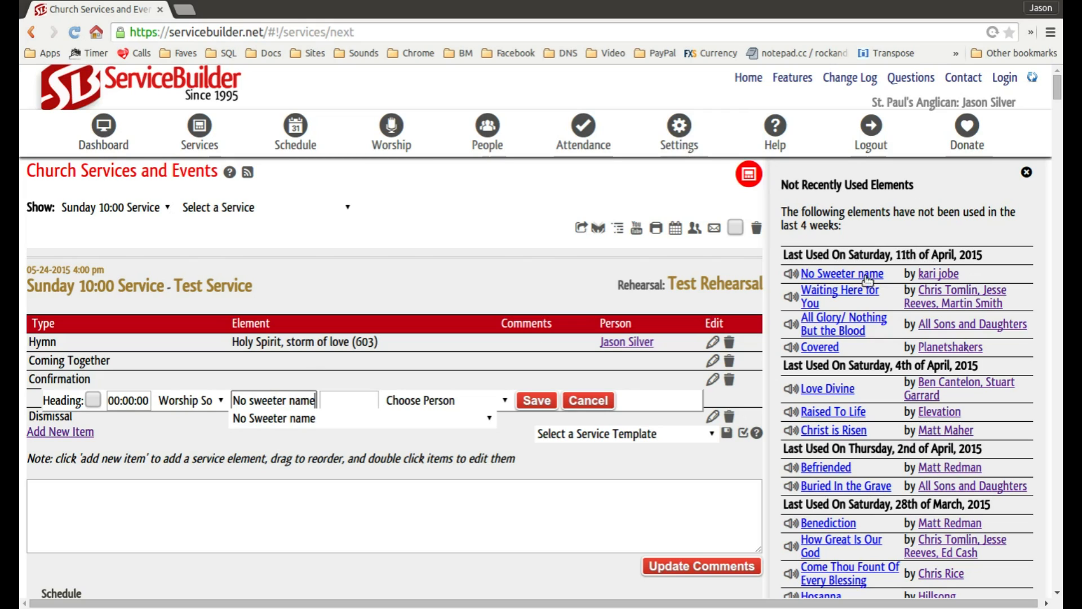
left_click(296, 420)
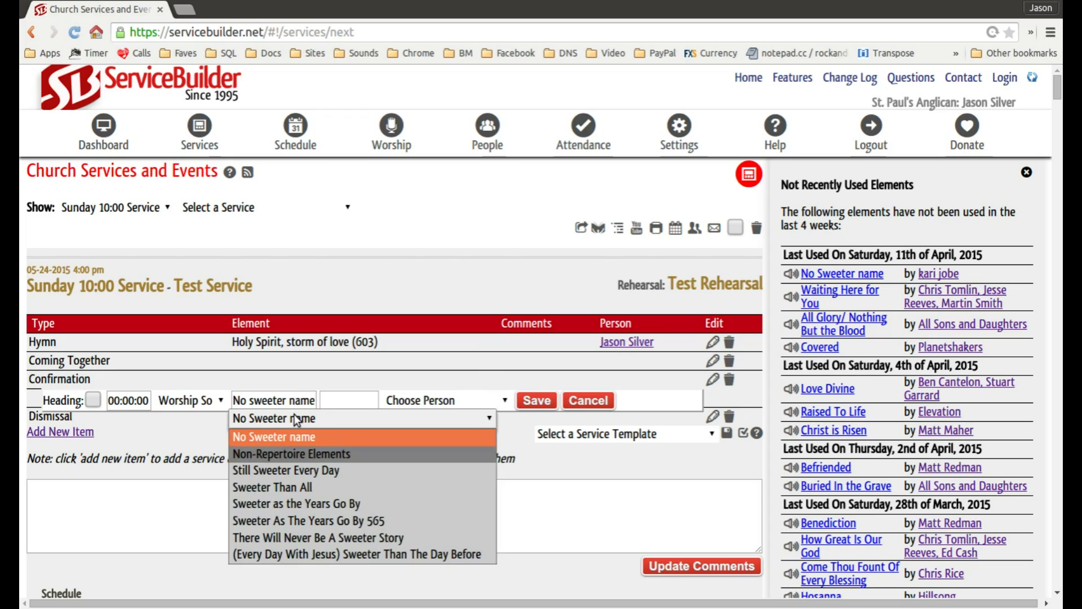
left_click(288, 437)
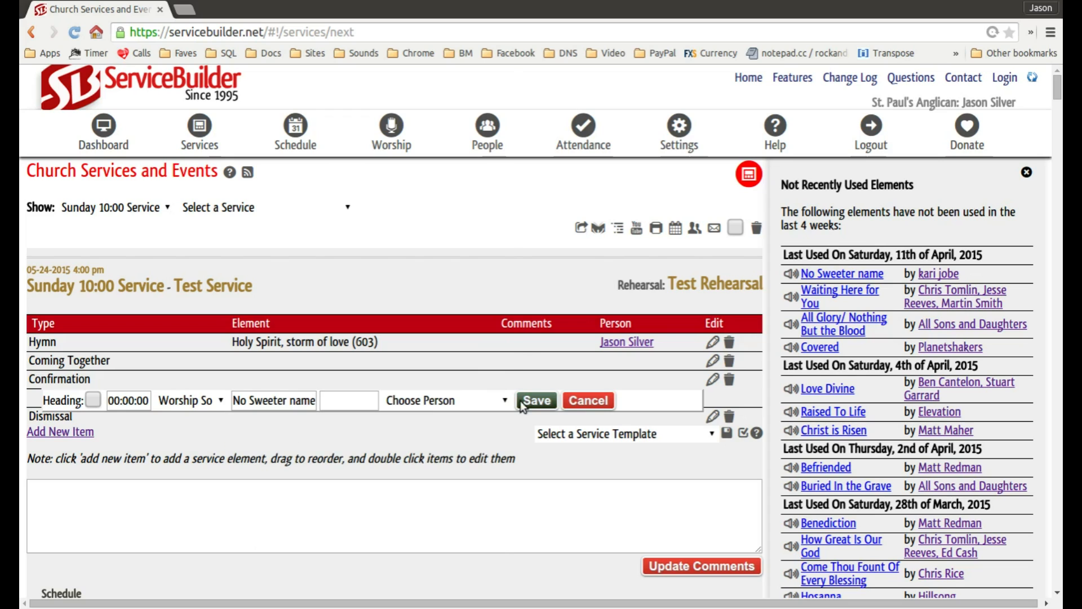
Choose the person responsible for the Worship Song / Chorus item and save the item
left_click(487, 402)
type("joanne")
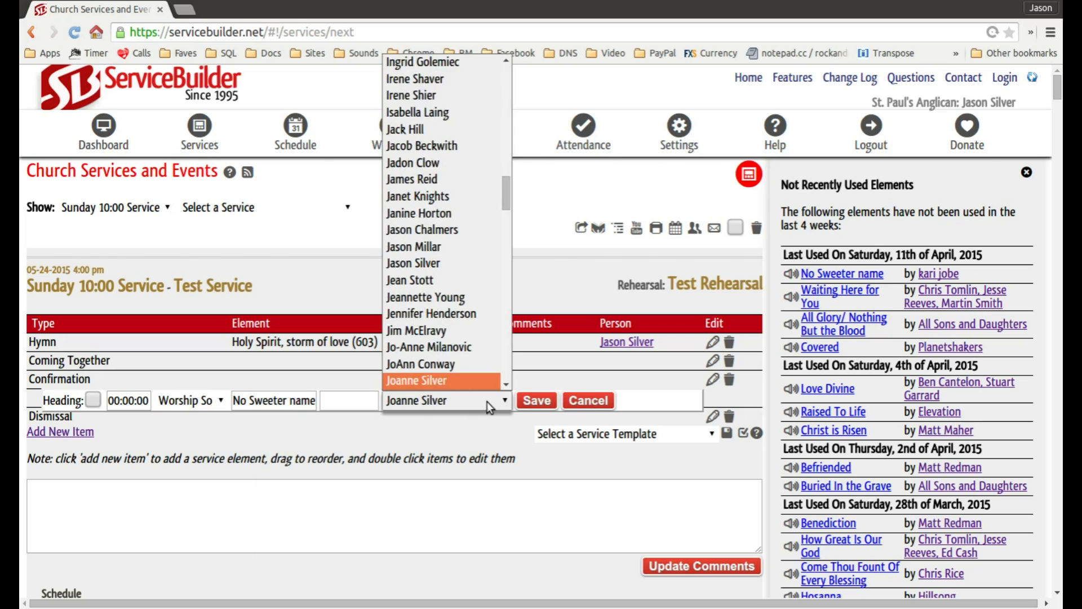
key("Return")
left_click(536, 402)
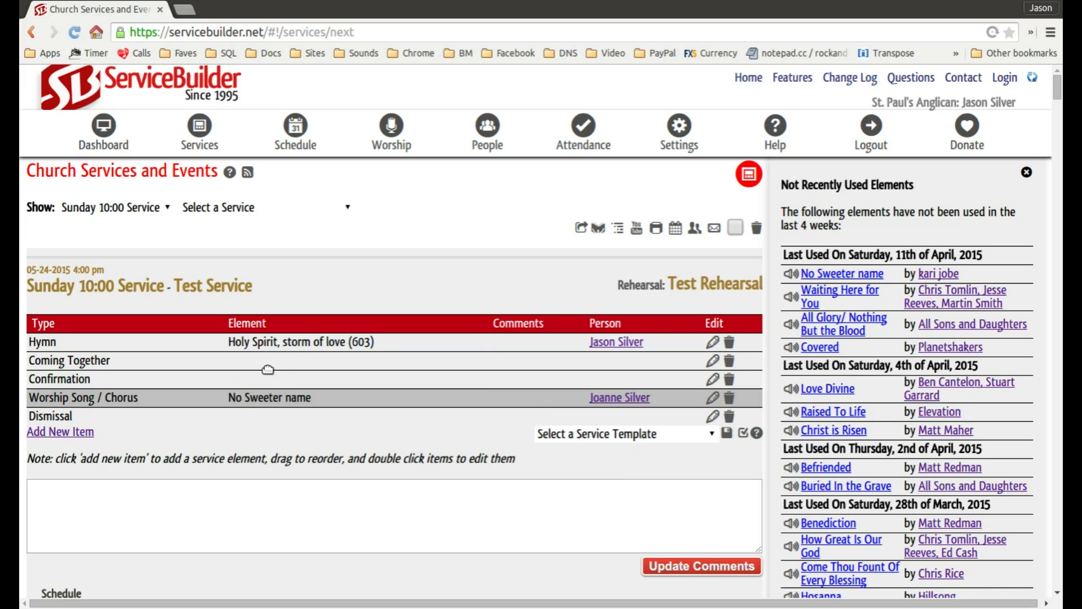
Try to save the current order of service over the Sunday 10:00 Service template, declining the overwrite
left_click(569, 435)
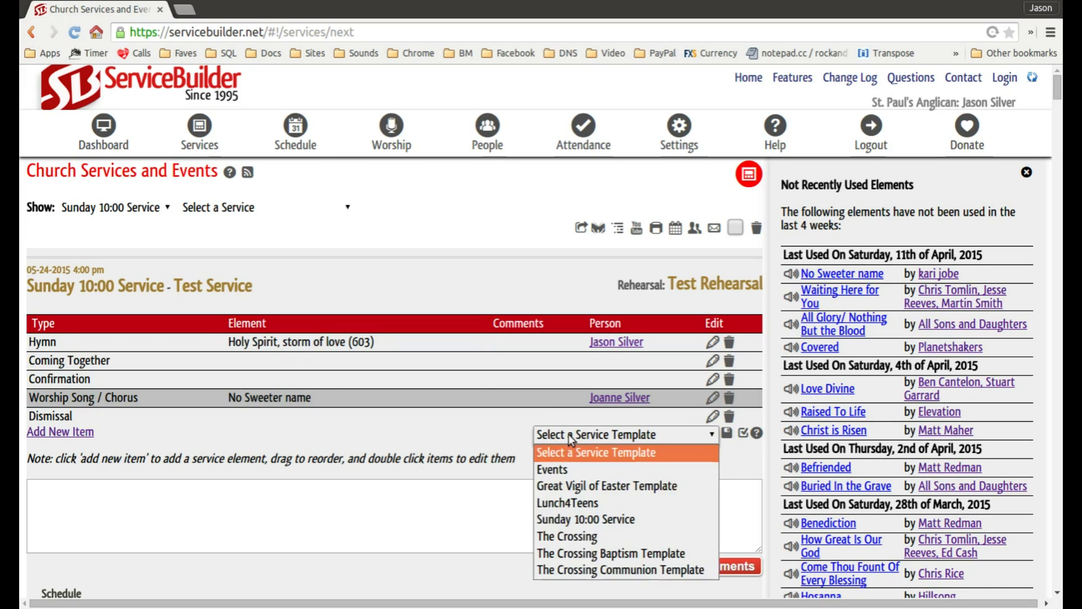
left_click(644, 516)
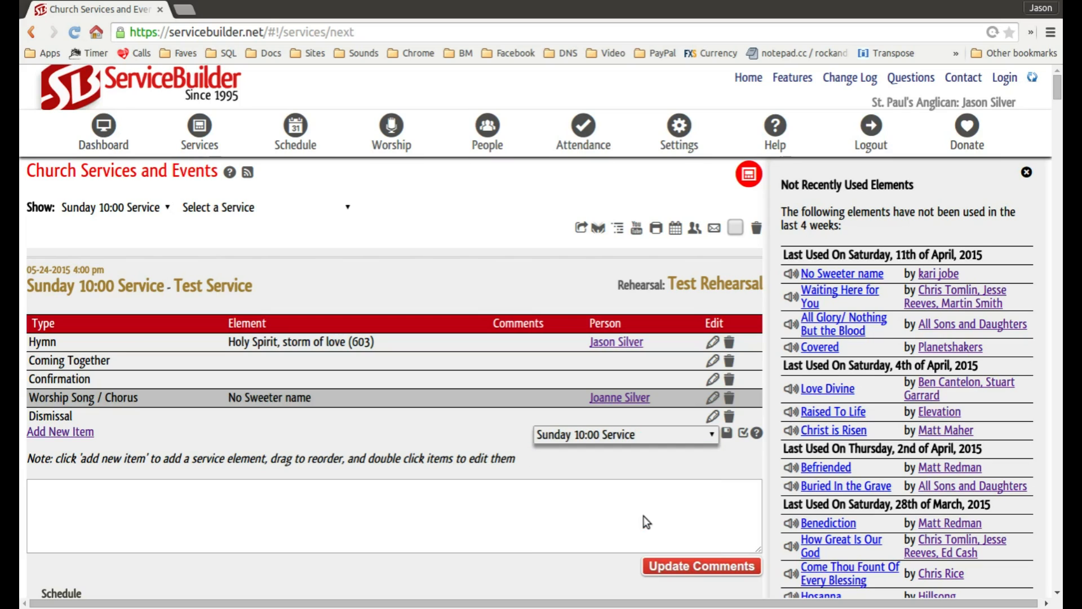
left_click(727, 436)
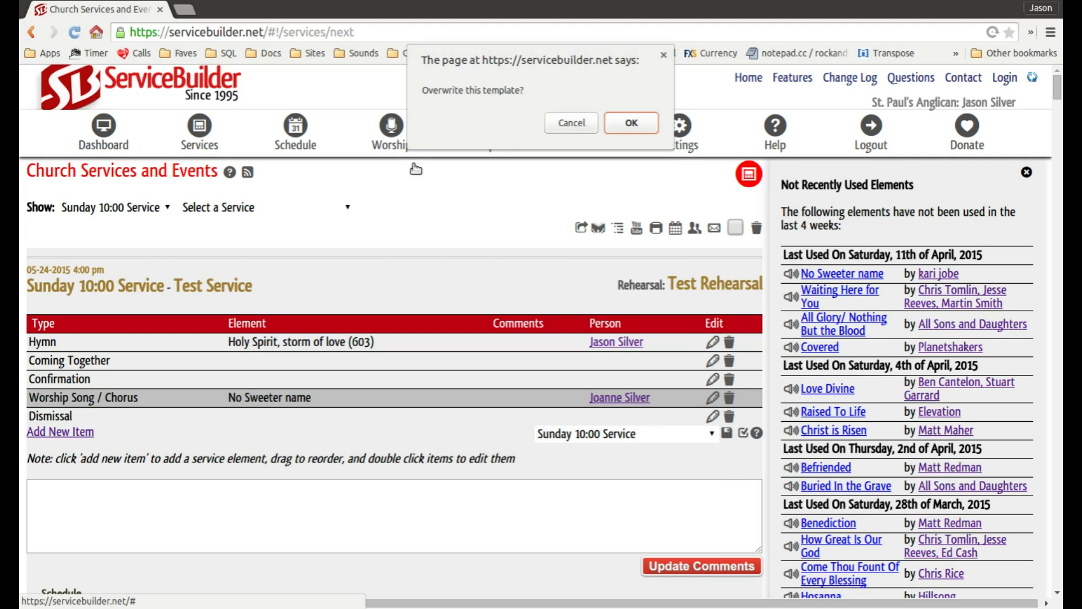
left_click(566, 125)
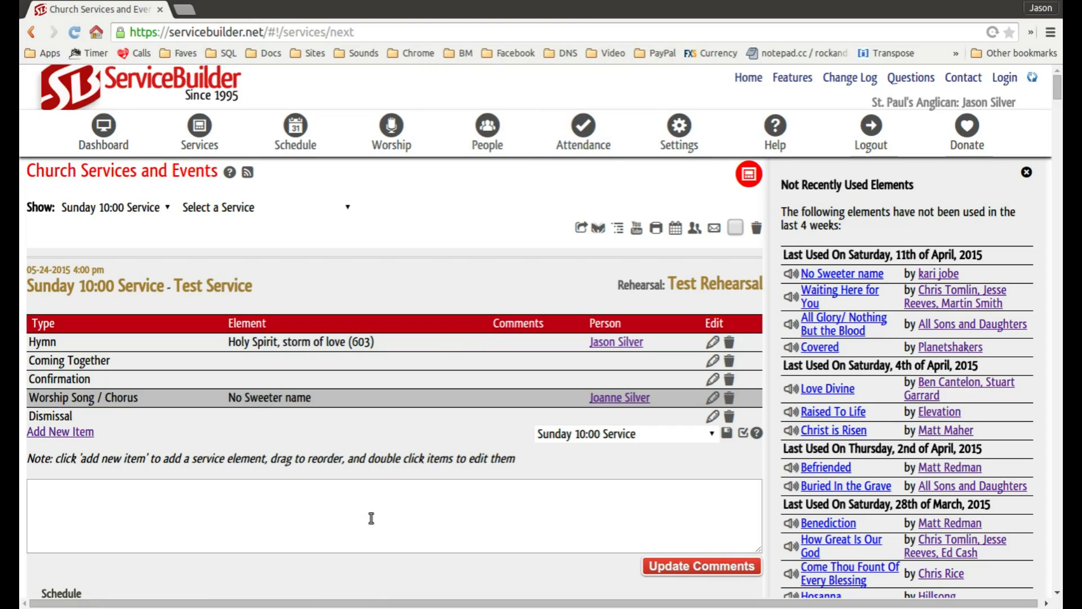